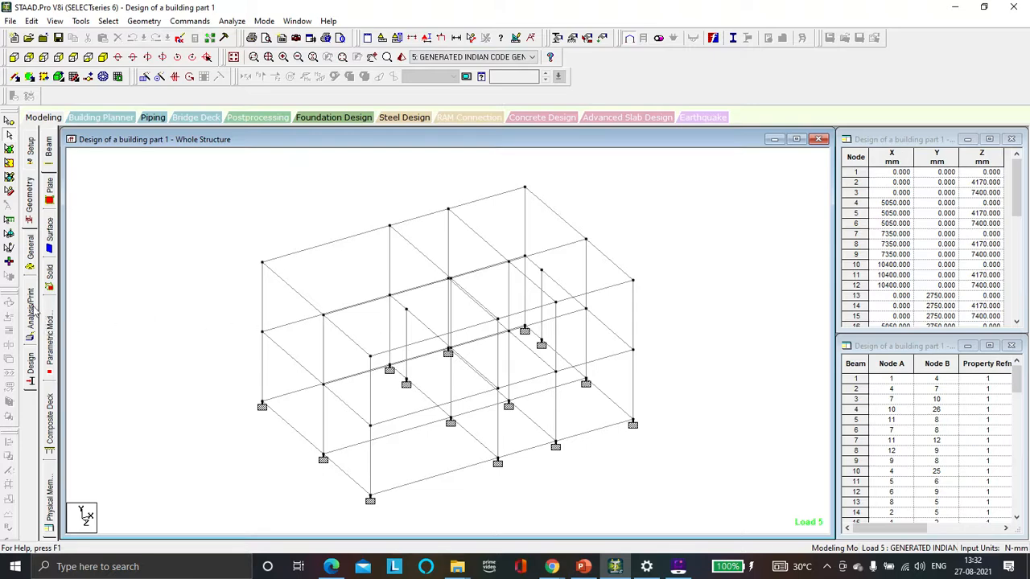
# Step: Open the Load & Definition page and expand the load case details, saving the model when prompted
pyautogui.click(31, 265)
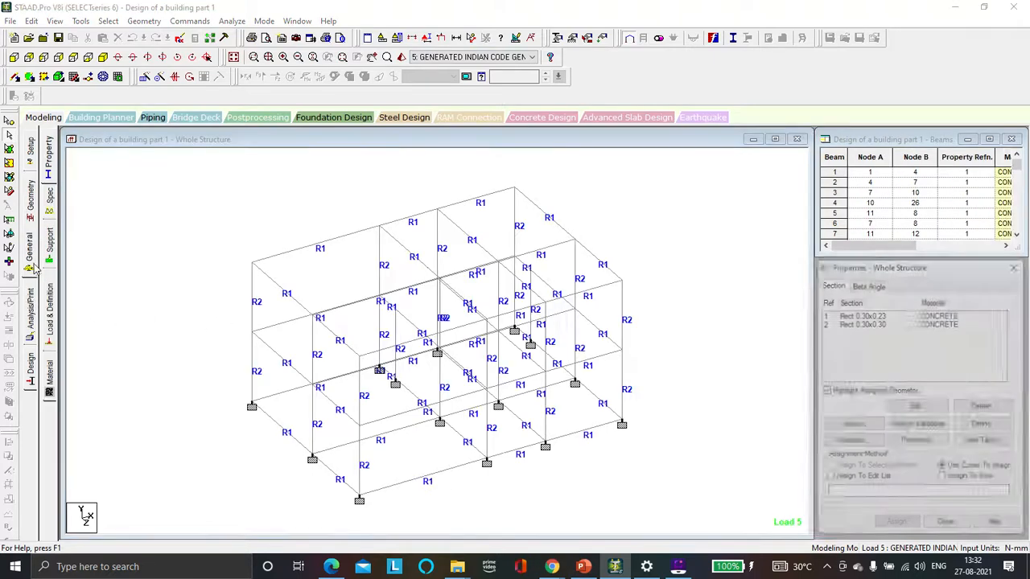
pyautogui.click(48, 310)
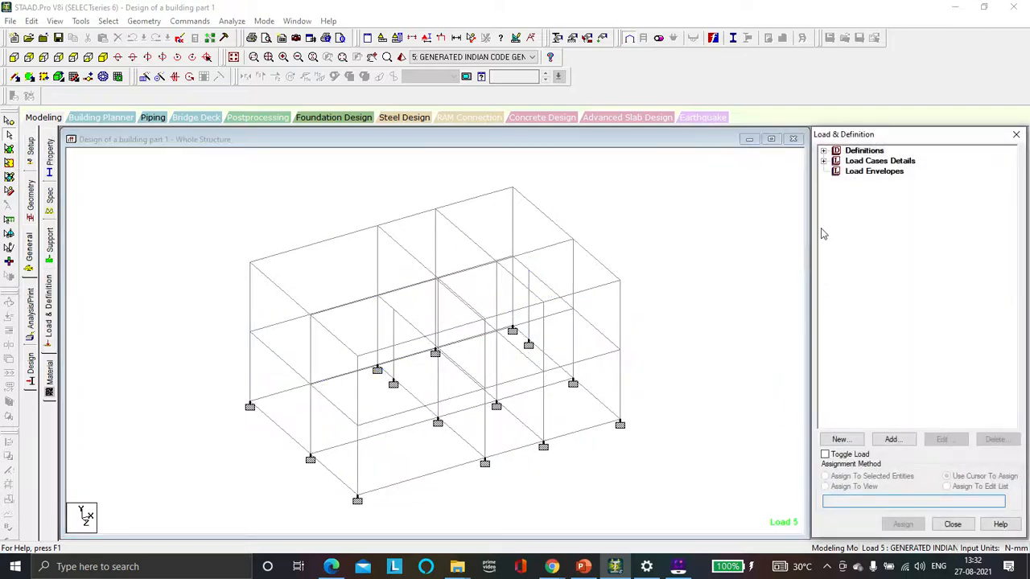
pyautogui.click(828, 165)
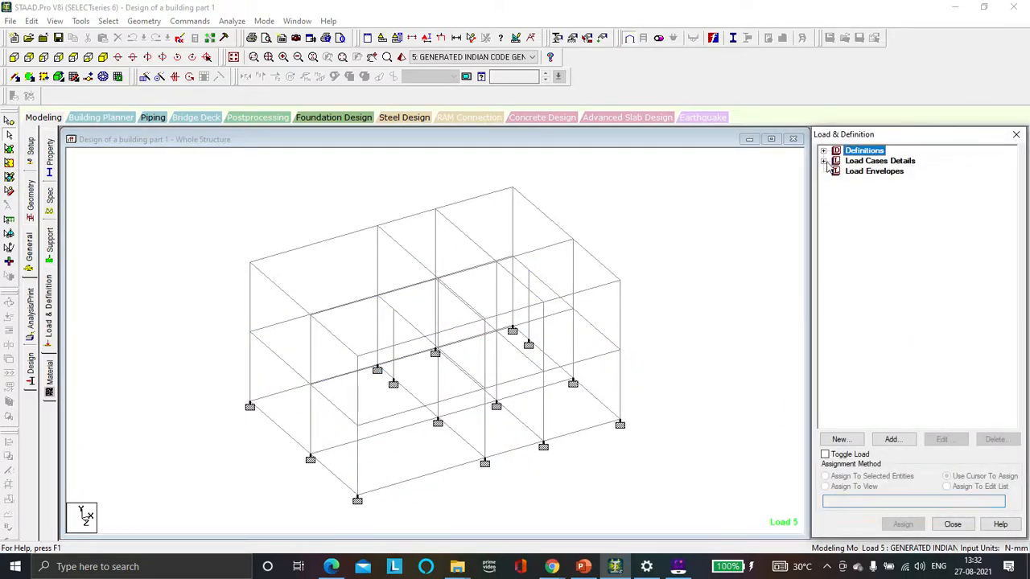
pyautogui.click(824, 161)
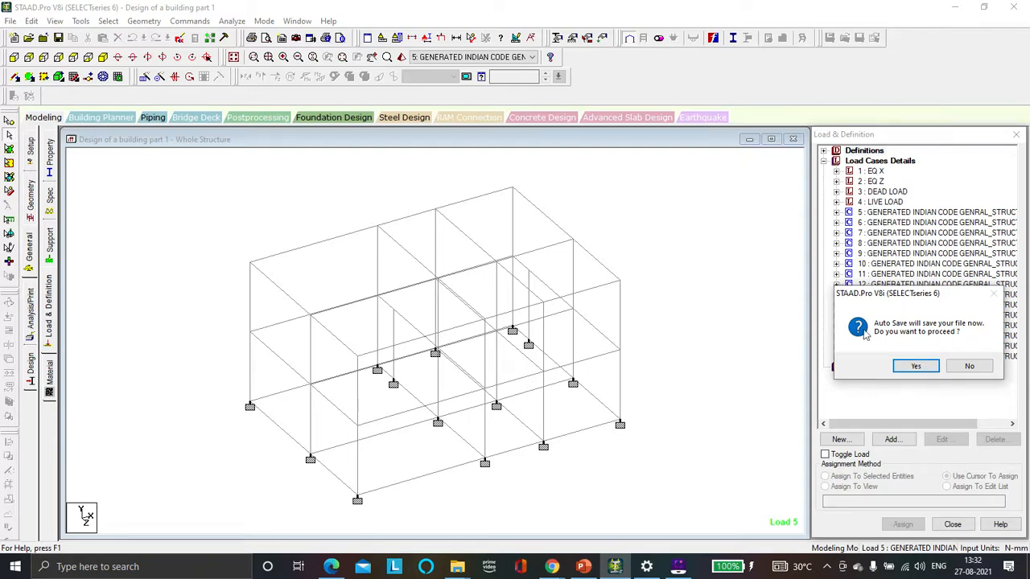
pyautogui.click(907, 368)
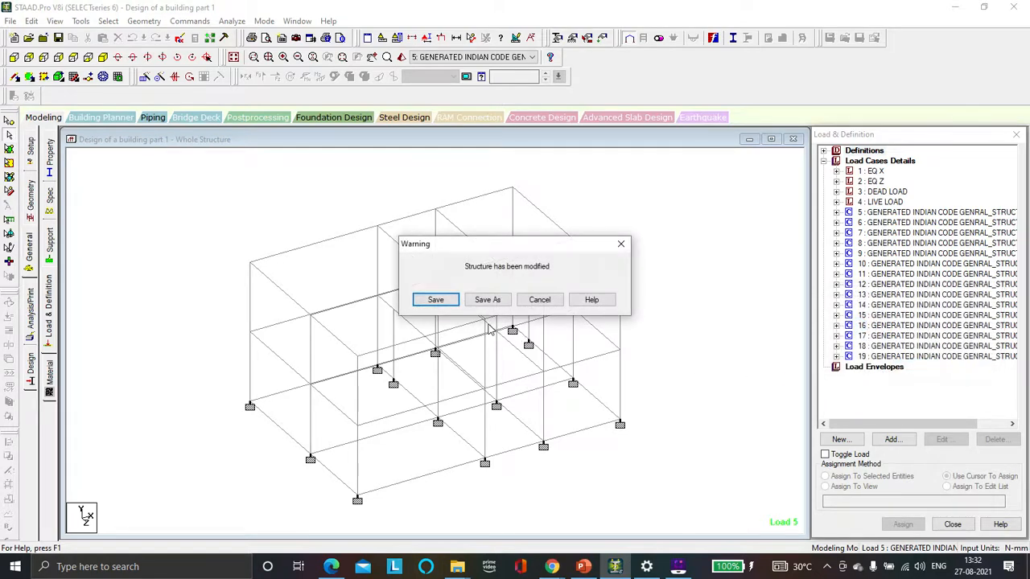
pyautogui.click(449, 301)
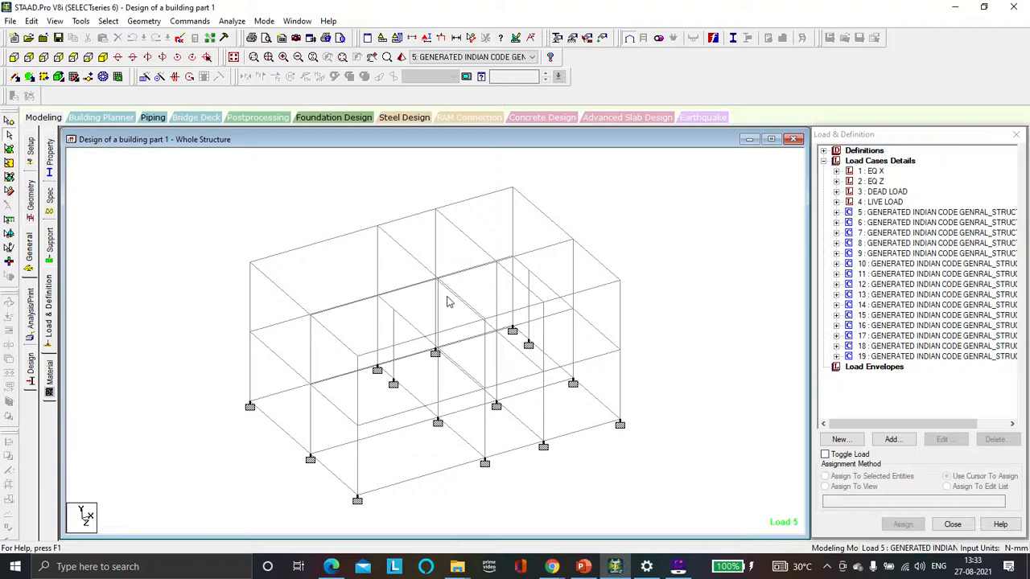
# Step: Expand the DEAD LOAD case to inspect its load items, then collapse it
pyautogui.click(885, 192)
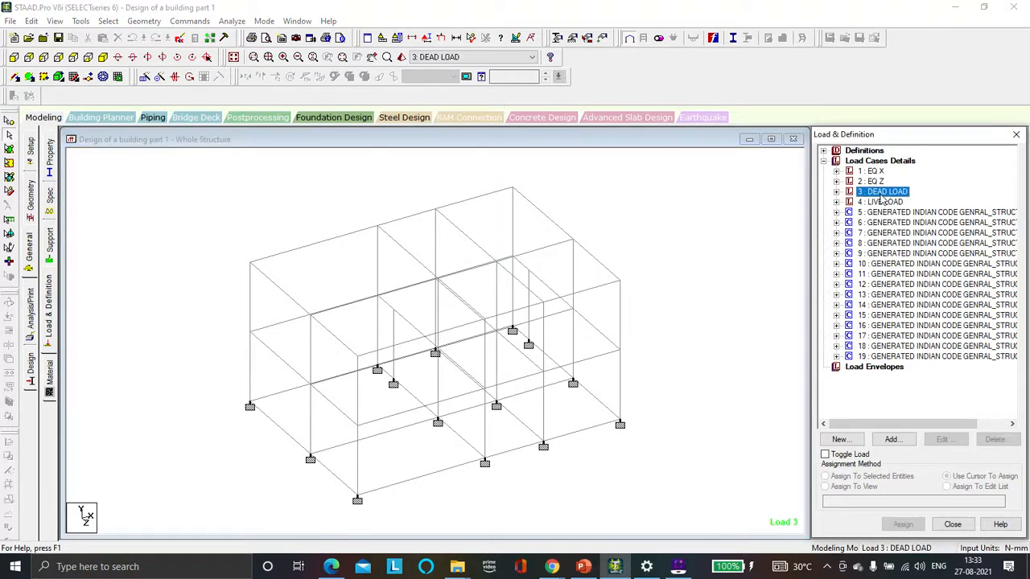
pyautogui.click(836, 191)
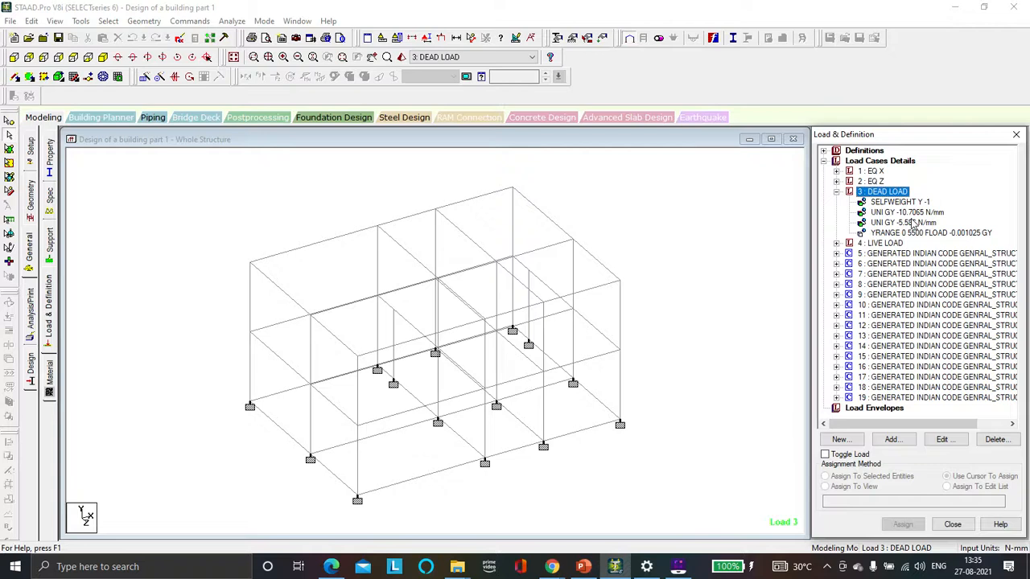
pyautogui.click(836, 192)
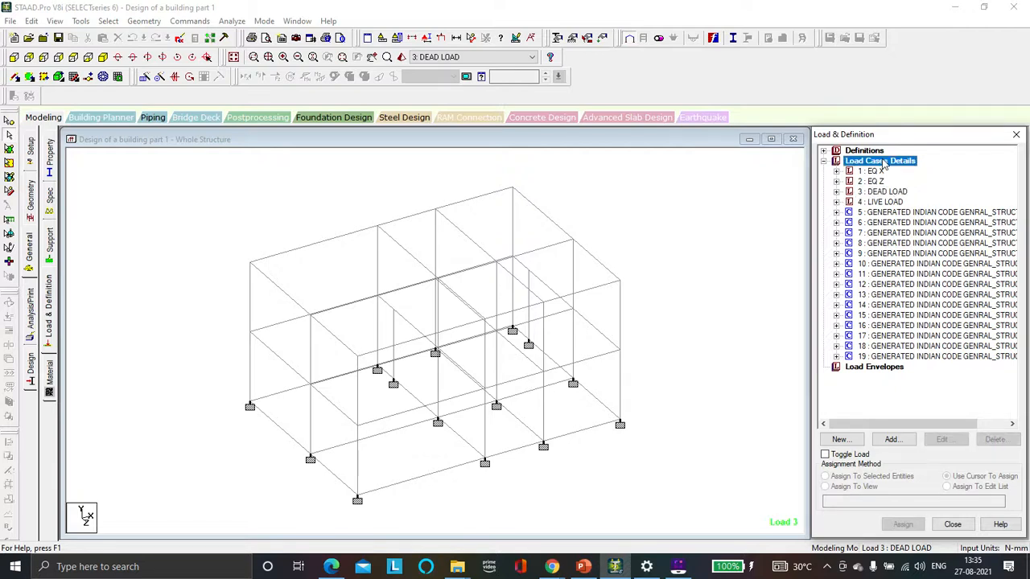
# Step: Add a new primary load case 20 titled Mode Load with loading type None, then close the dialog
pyautogui.click(890, 440)
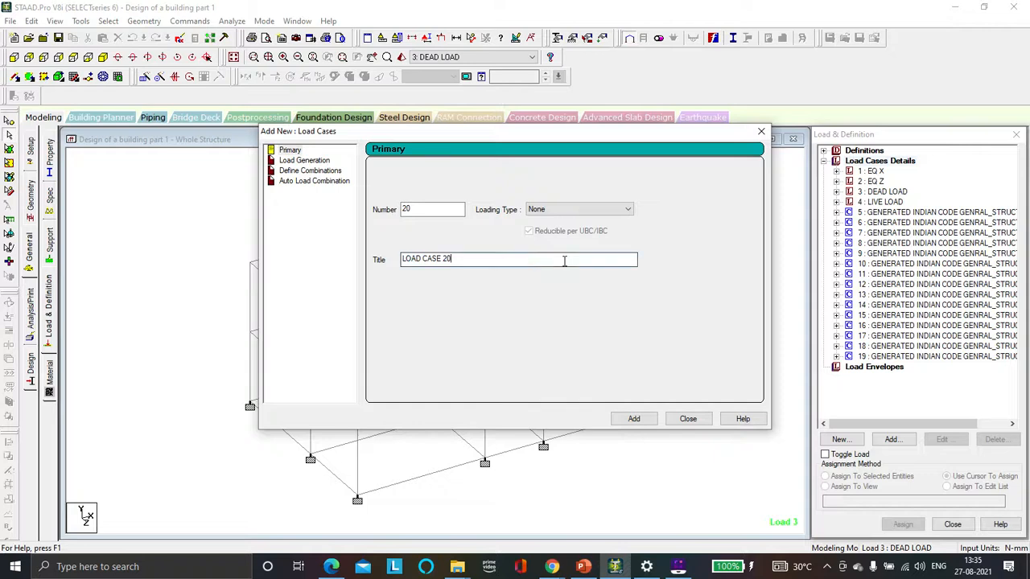
pyautogui.moveTo(455, 259); pyautogui.dragTo(398, 260)
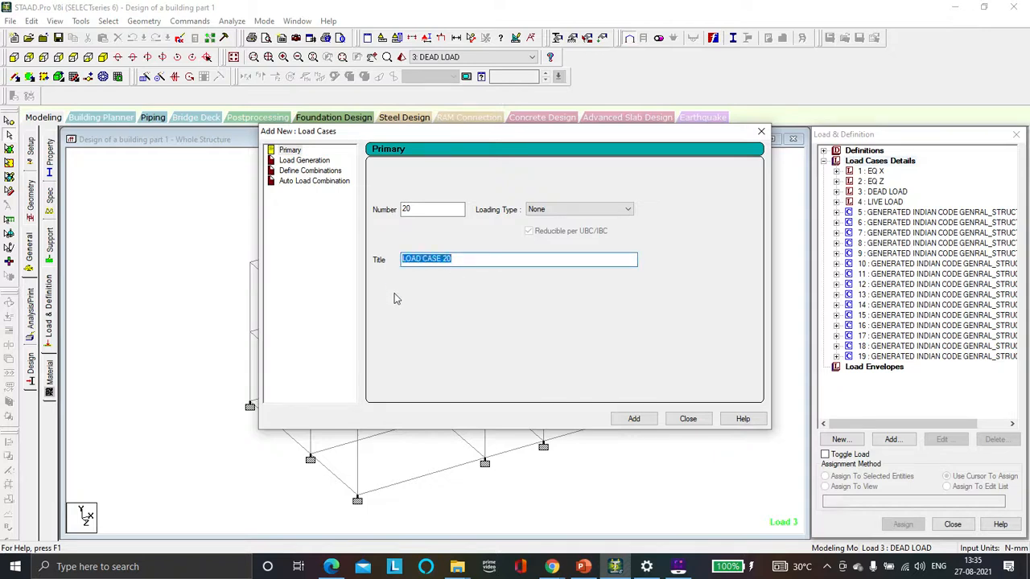
pyautogui.press('BackSpace')
pyautogui.press('capslock')
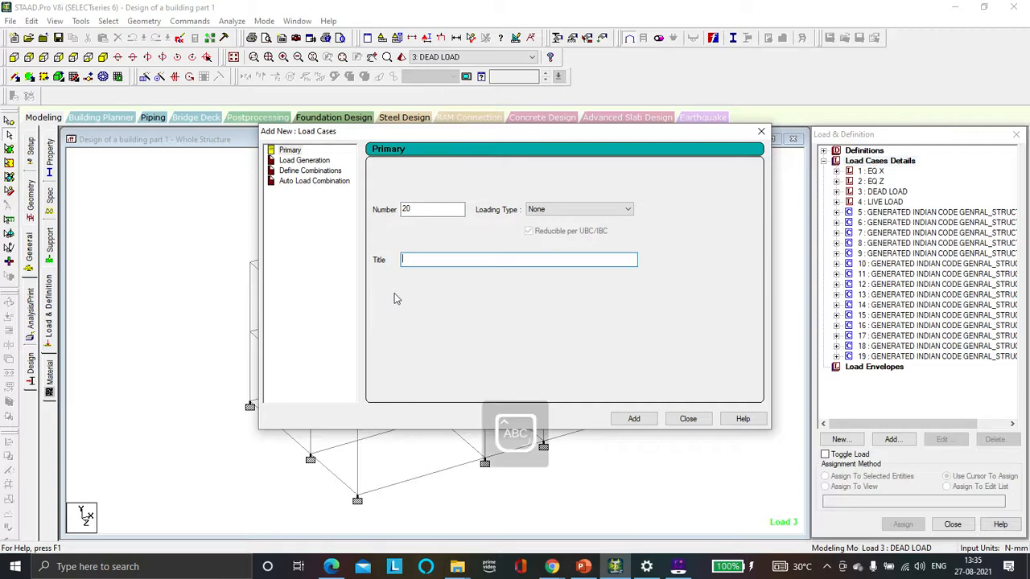
pyautogui.write('M')
pyautogui.press('capslock')
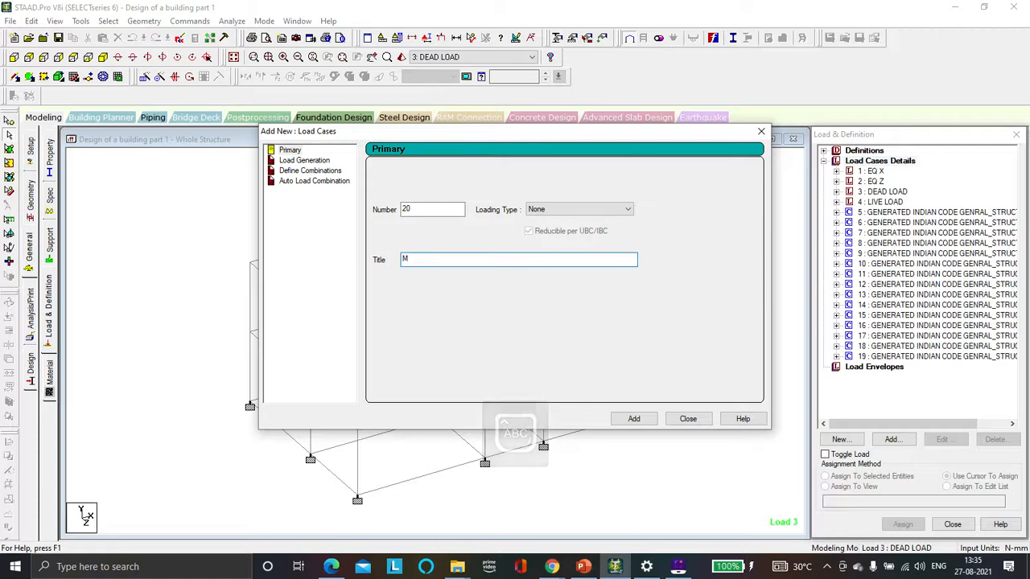
pyautogui.write('ode')
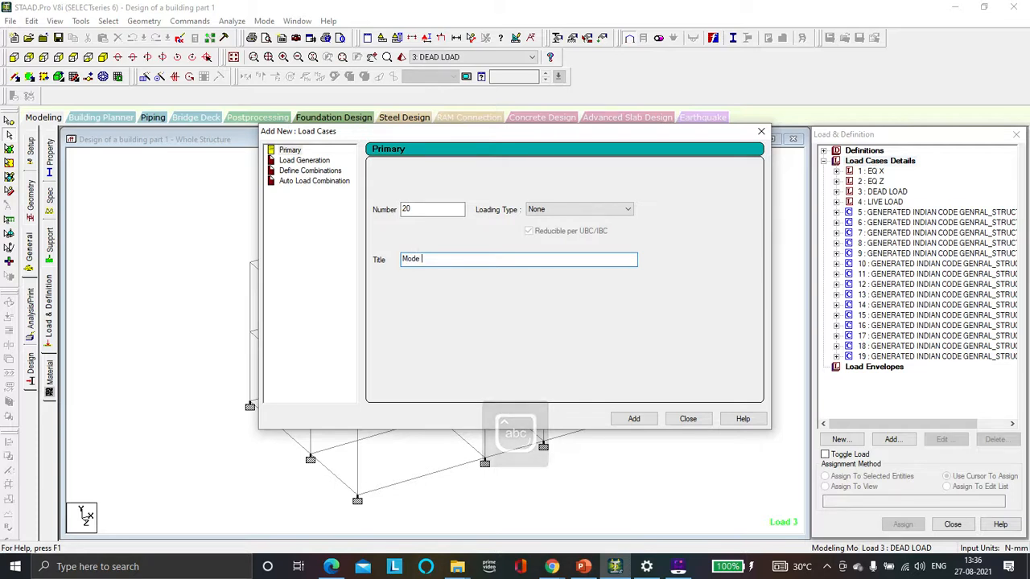
pyautogui.press('BackSpace')
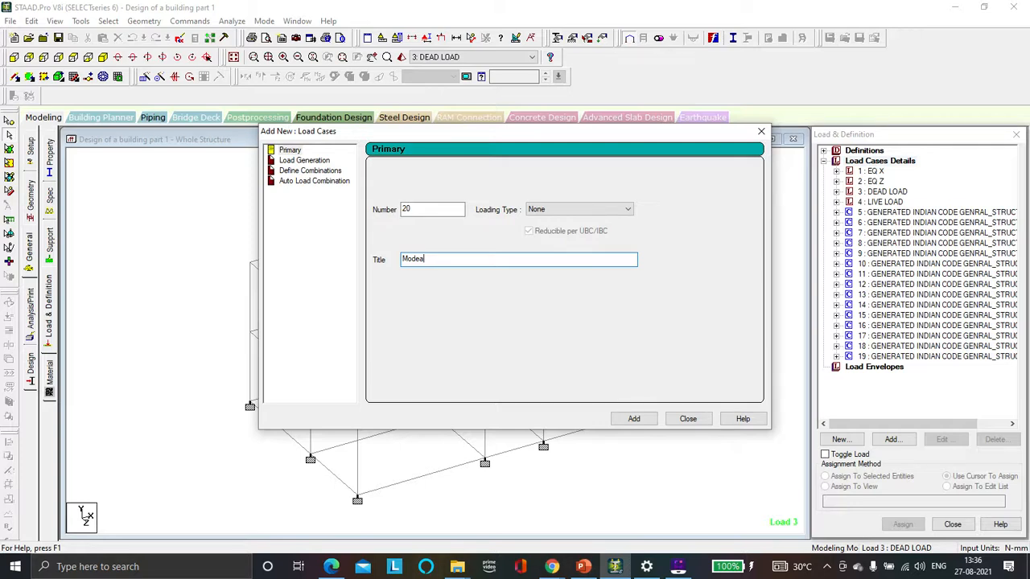
pyautogui.press('BackSpace')
pyautogui.write('Load')
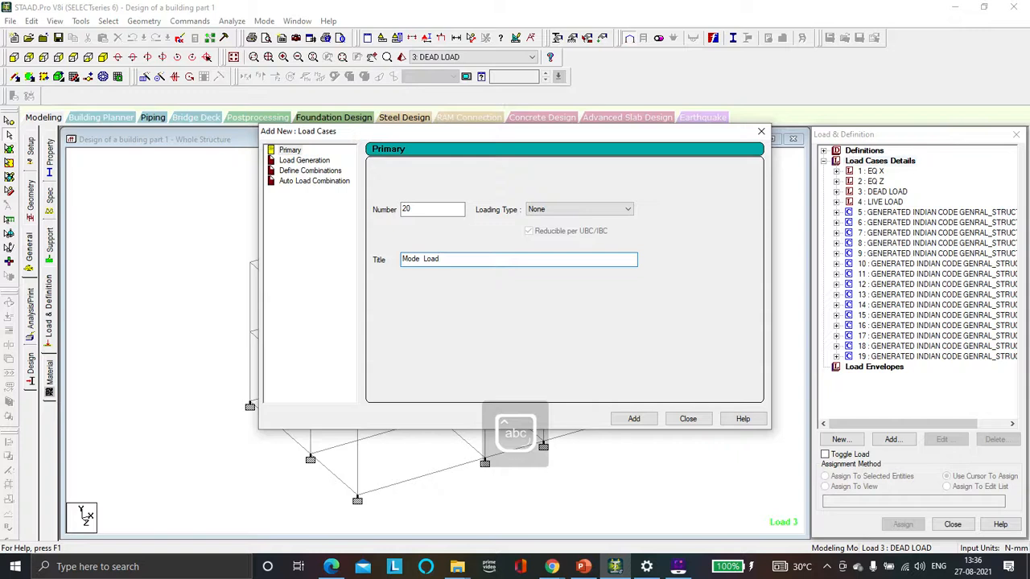
pyautogui.click(596, 213)
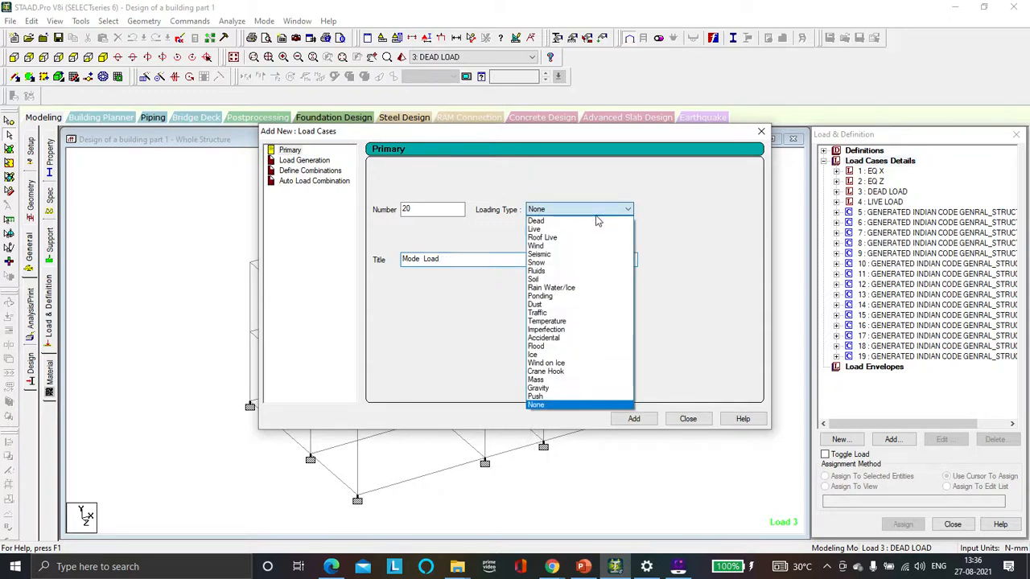
pyautogui.click(582, 404)
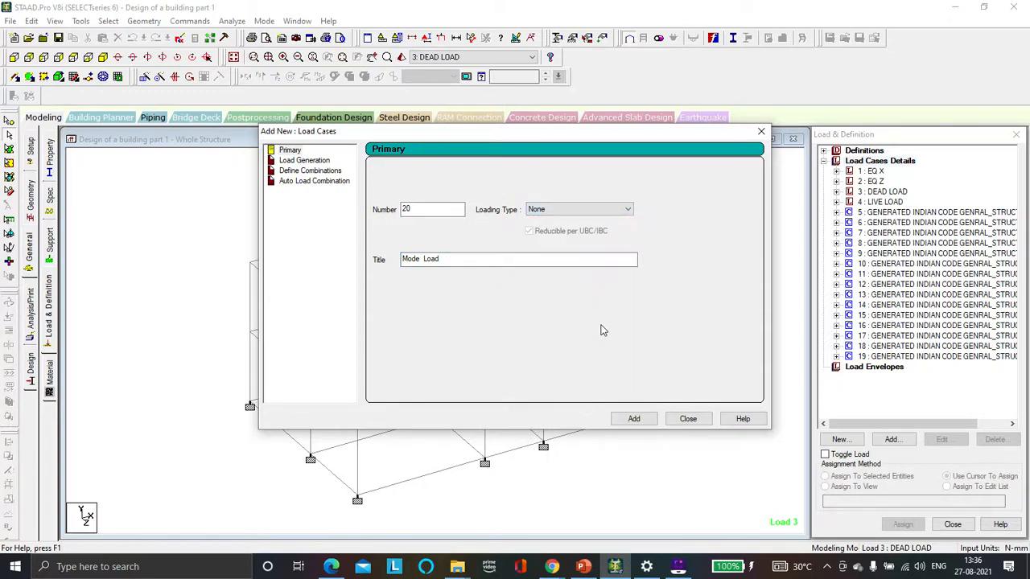
pyautogui.click(651, 419)
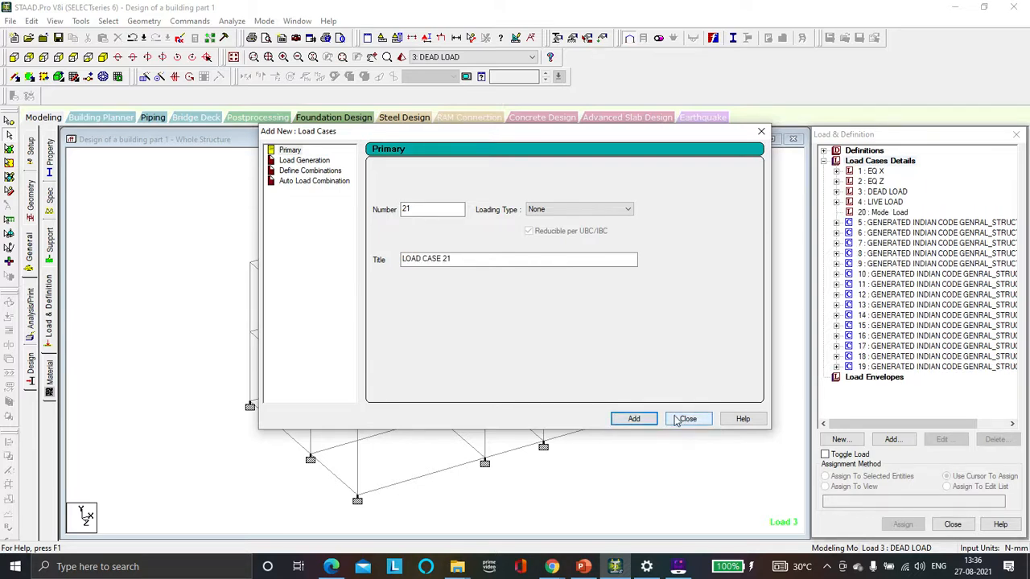
pyautogui.click(679, 420)
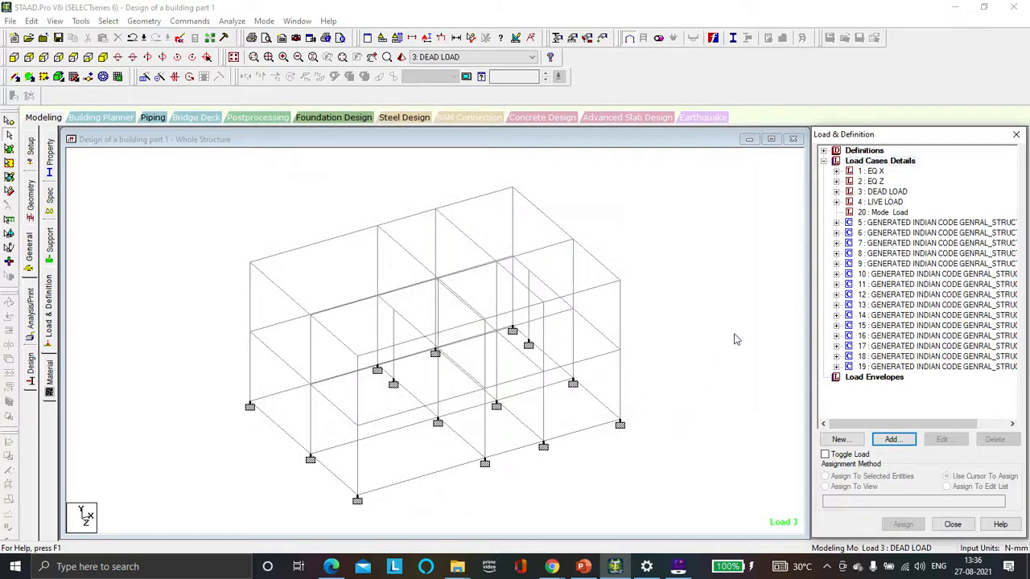
# Step: Add a selfweight load in the X direction with factor 1 to the Mode Load case
pyautogui.click(880, 213)
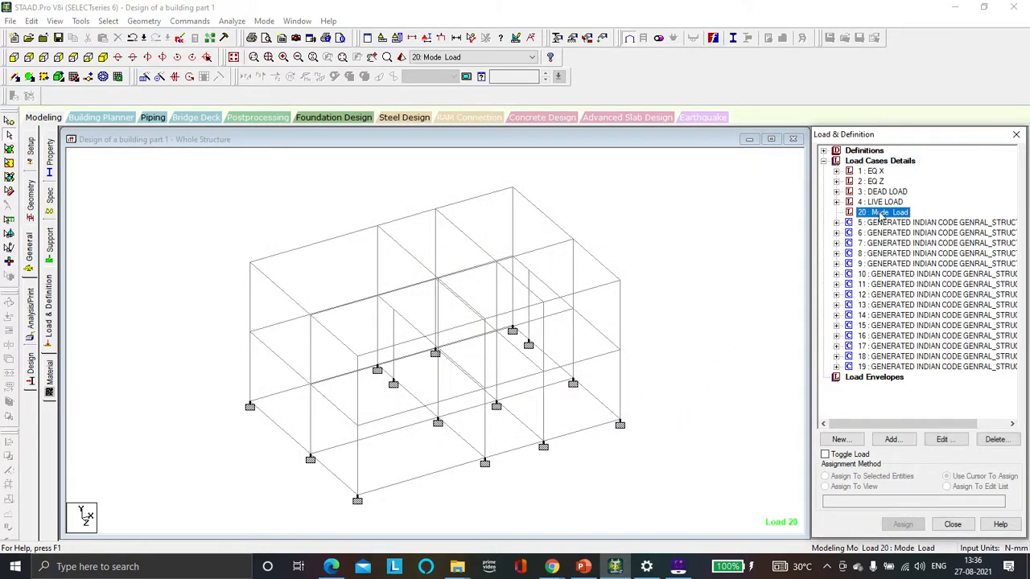
pyautogui.click(892, 439)
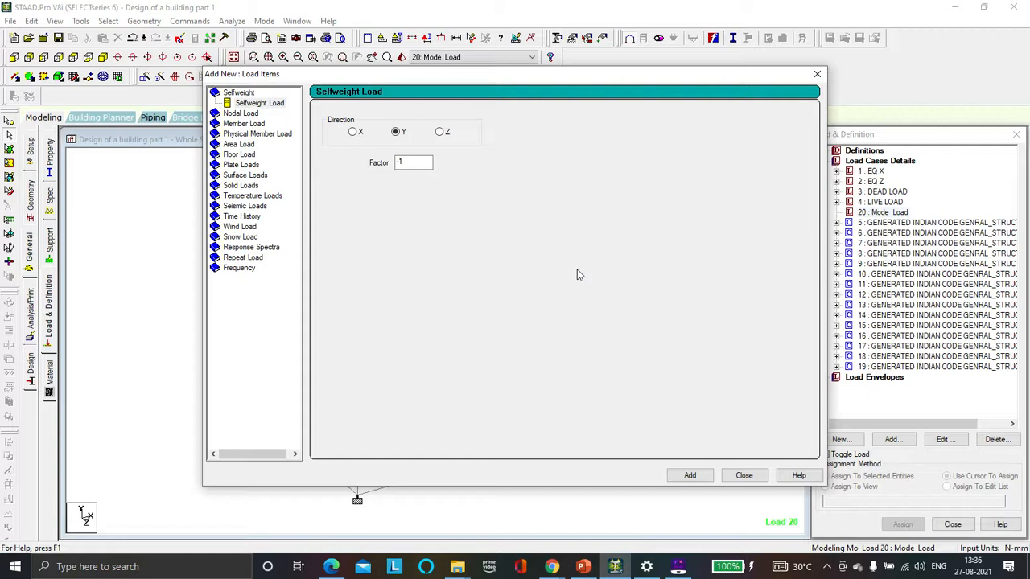
pyautogui.click(353, 133)
pyautogui.click(410, 160)
pyautogui.press('BackSpace')
pyautogui.press('BackSpace')
pyautogui.write('1')
pyautogui.click(685, 475)
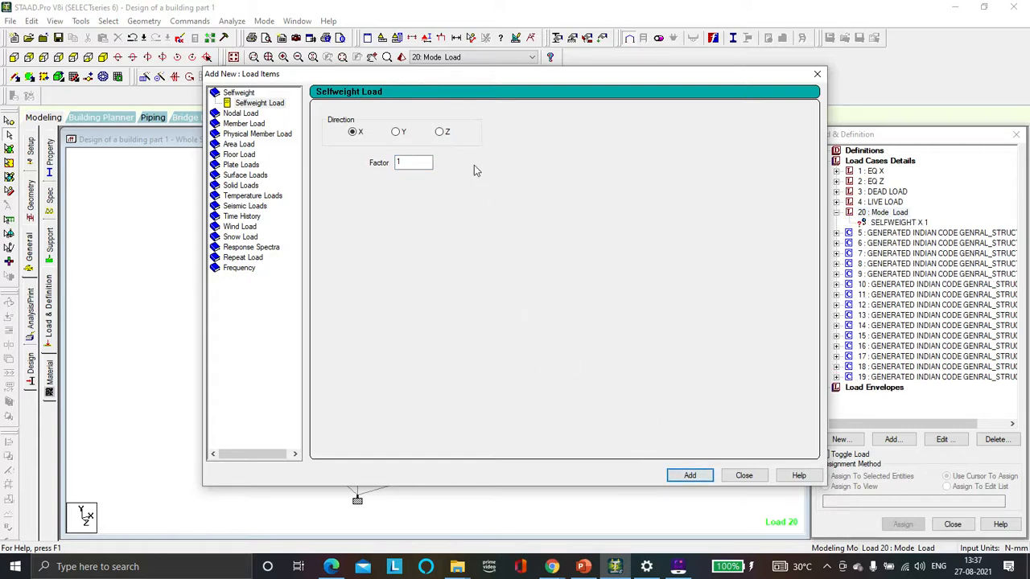
# Step: Add a second selfweight load in the Z direction with factor 1 and close the load items dialog
pyautogui.click(440, 132)
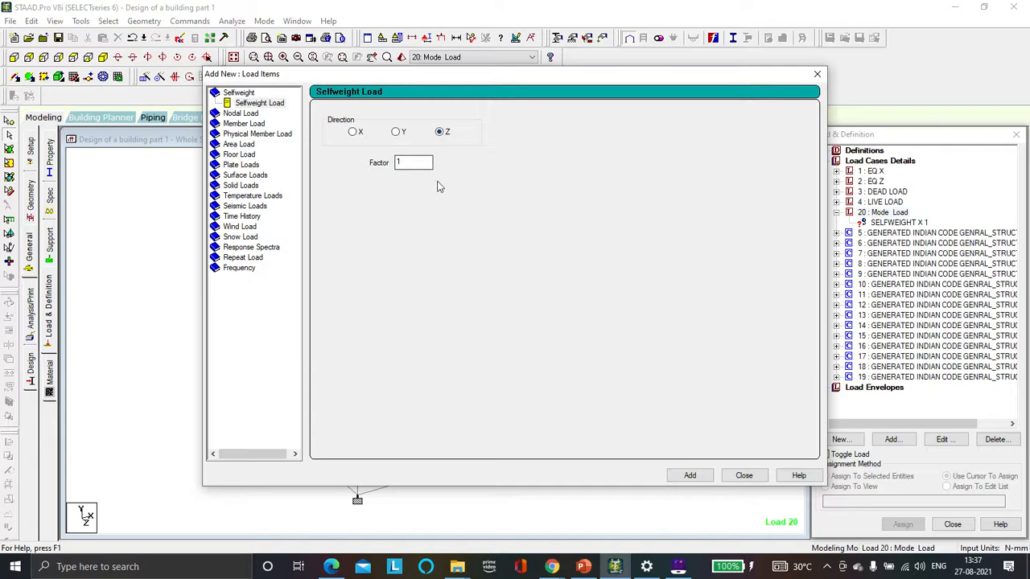
pyautogui.click(682, 476)
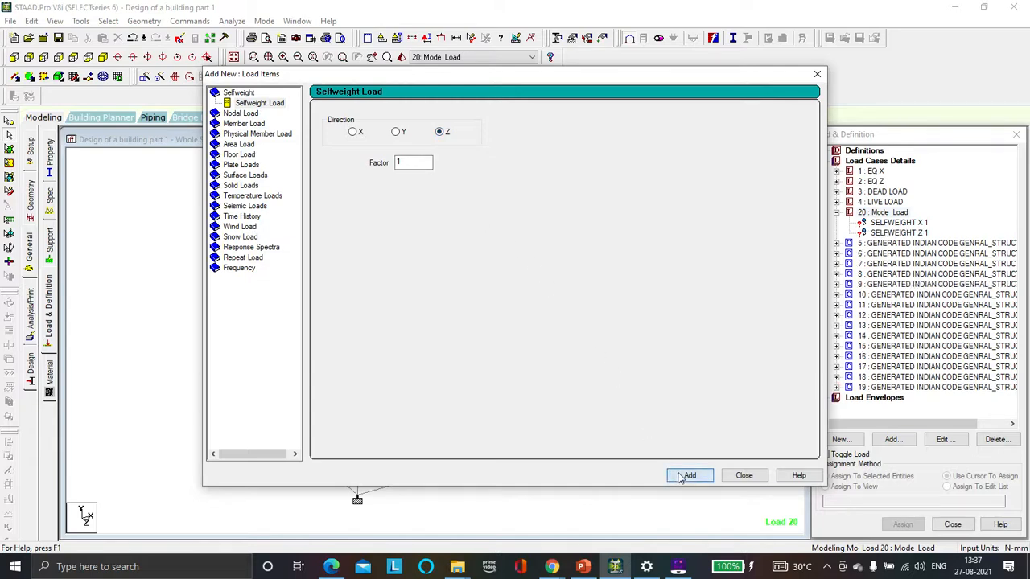
pyautogui.click(740, 475)
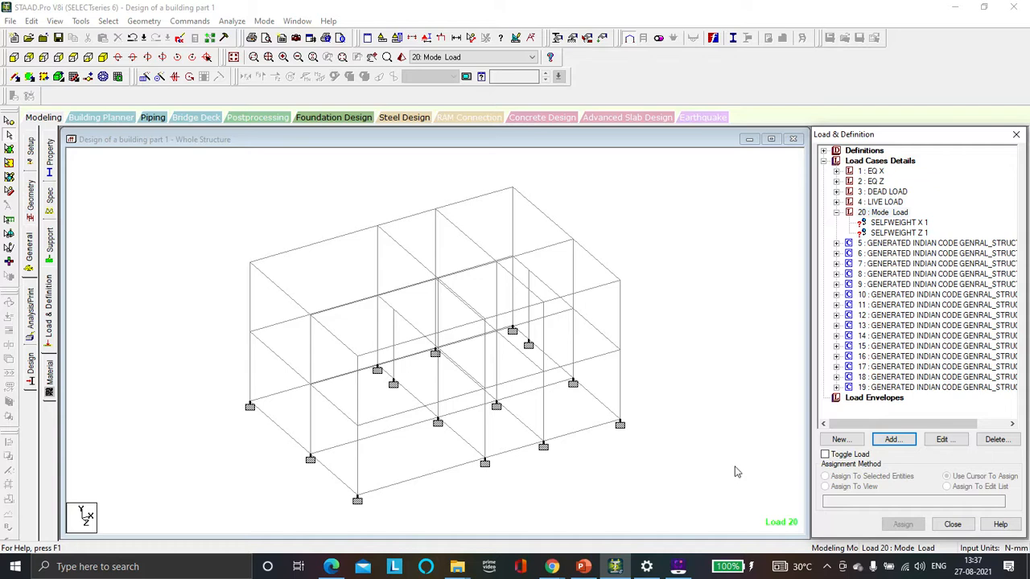
# Step: Assign the SELFWEIGHT X load to all beams parallel to X
pyautogui.click(891, 223)
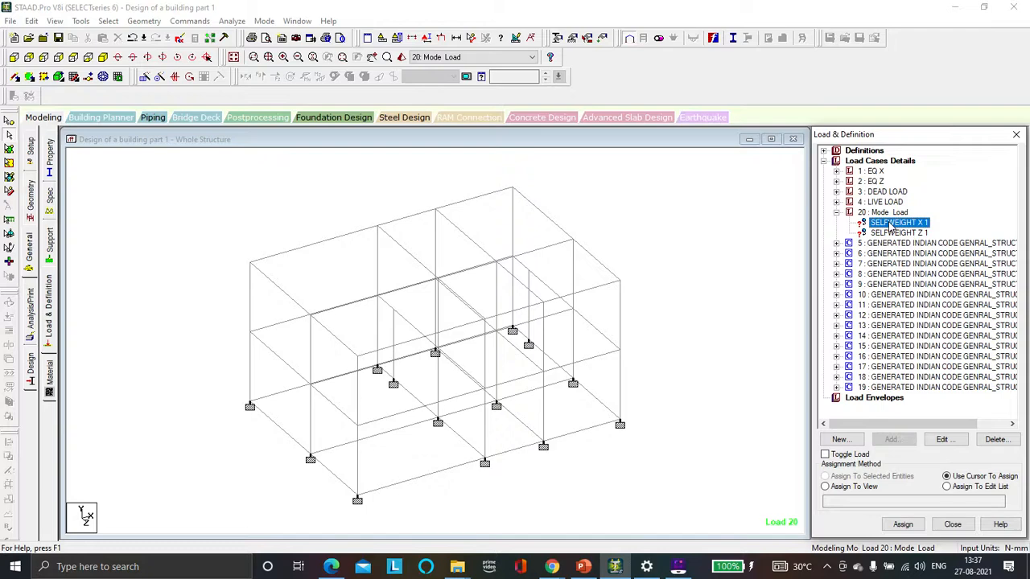
pyautogui.click(110, 21)
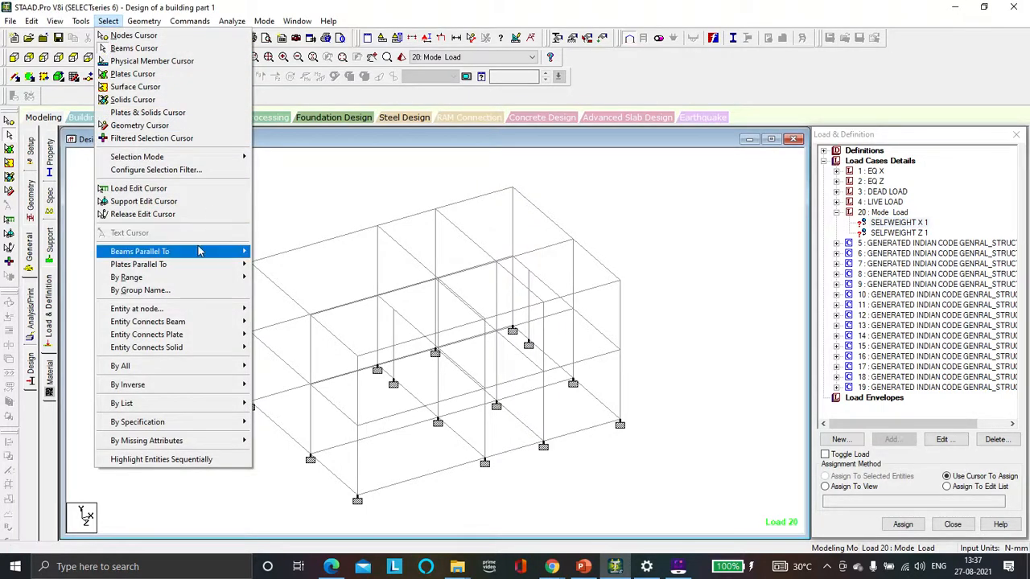
pyautogui.moveTo(200, 251)
pyautogui.click(265, 251)
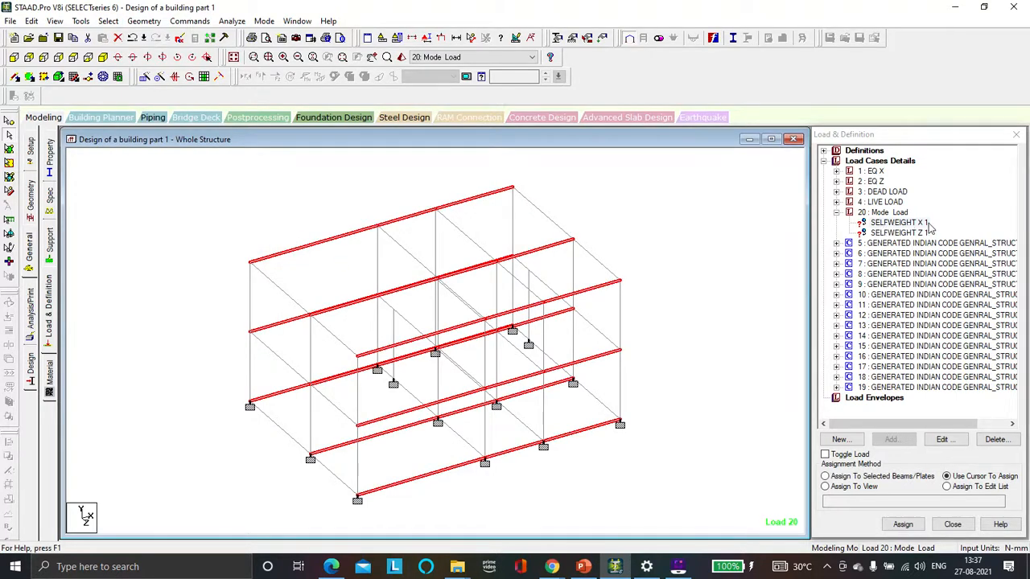
pyautogui.click(842, 477)
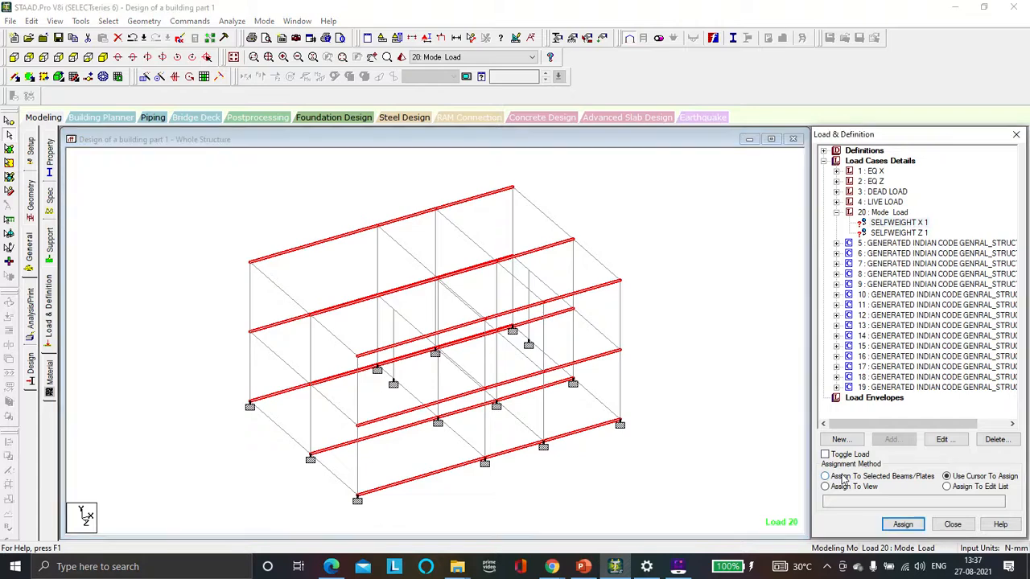
pyautogui.click(901, 524)
pyautogui.click(938, 367)
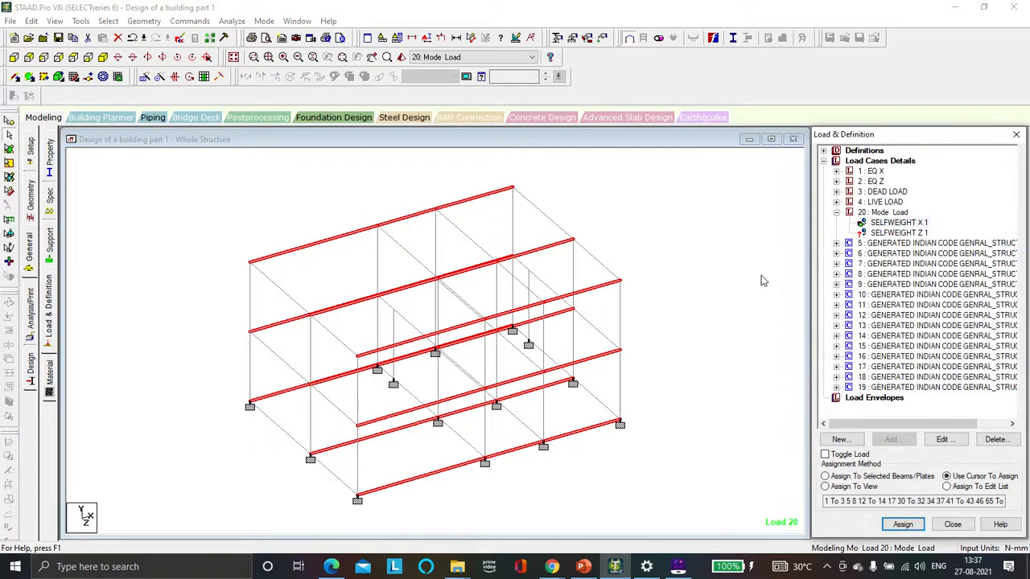
# Step: Assign the SELFWEIGHT Z load to all beams parallel to Z, using assignment to selected beams
pyautogui.click(795, 248)
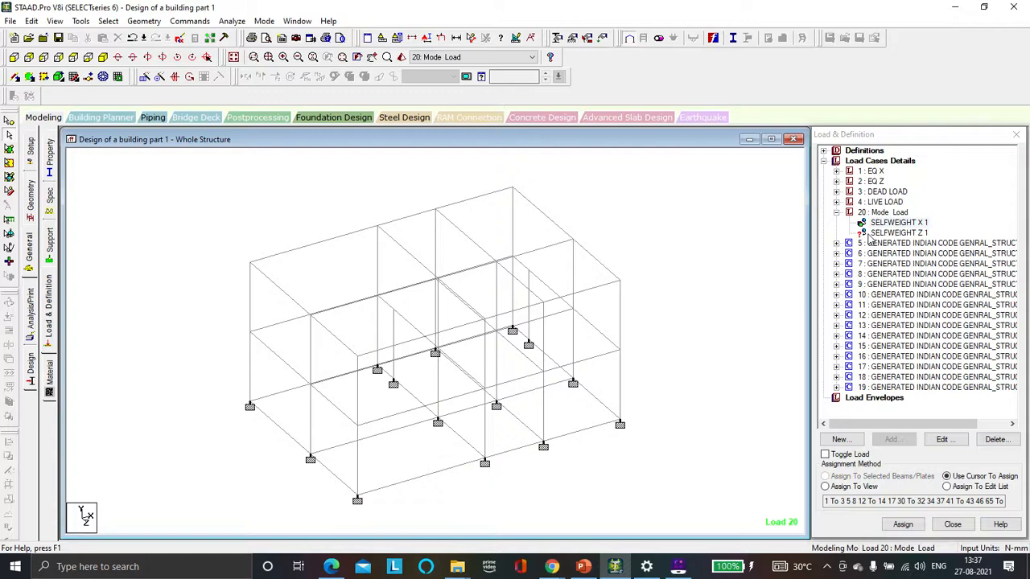
pyautogui.click(870, 234)
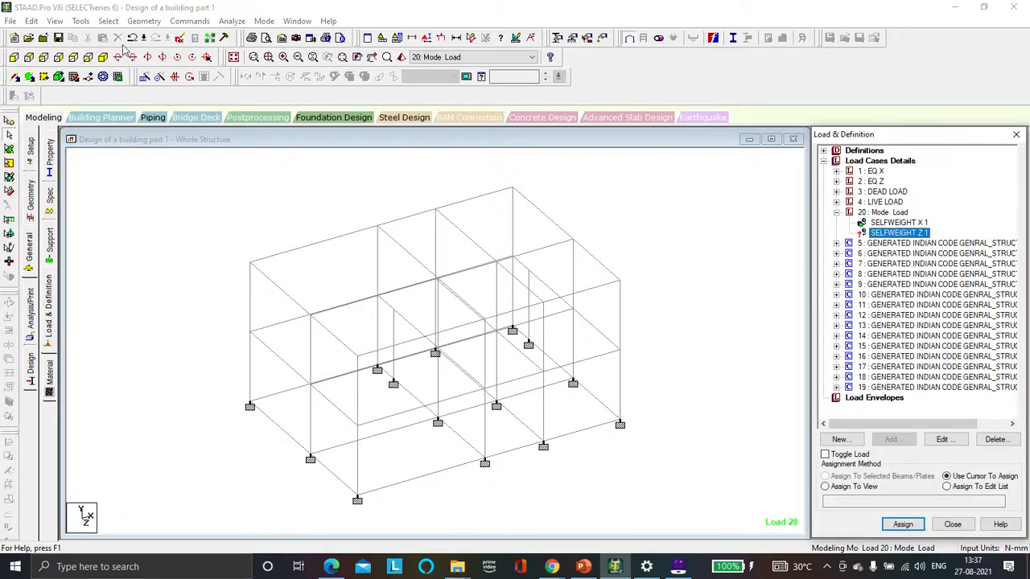
pyautogui.click(108, 21)
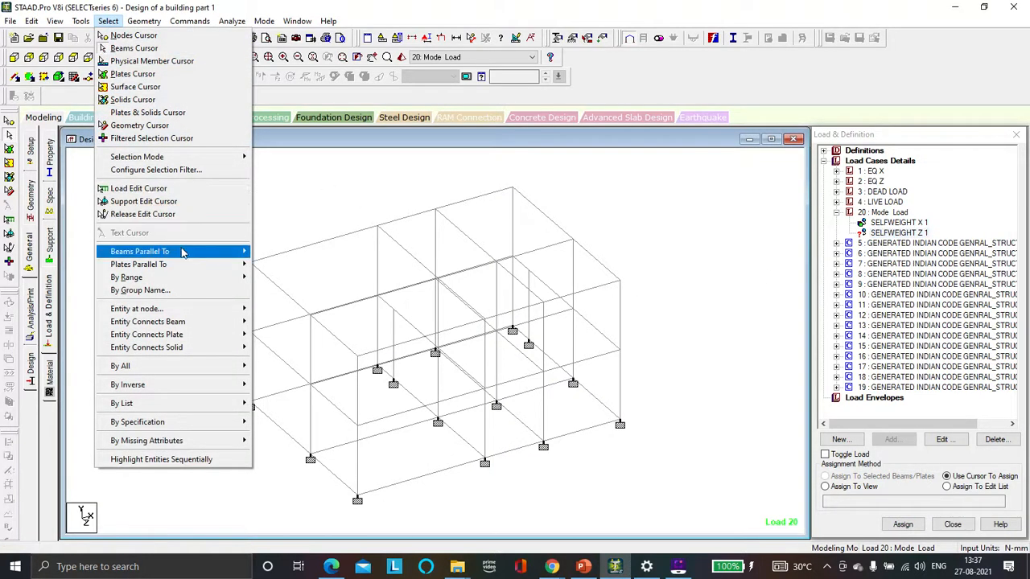
pyautogui.moveTo(181, 251)
pyautogui.click(272, 277)
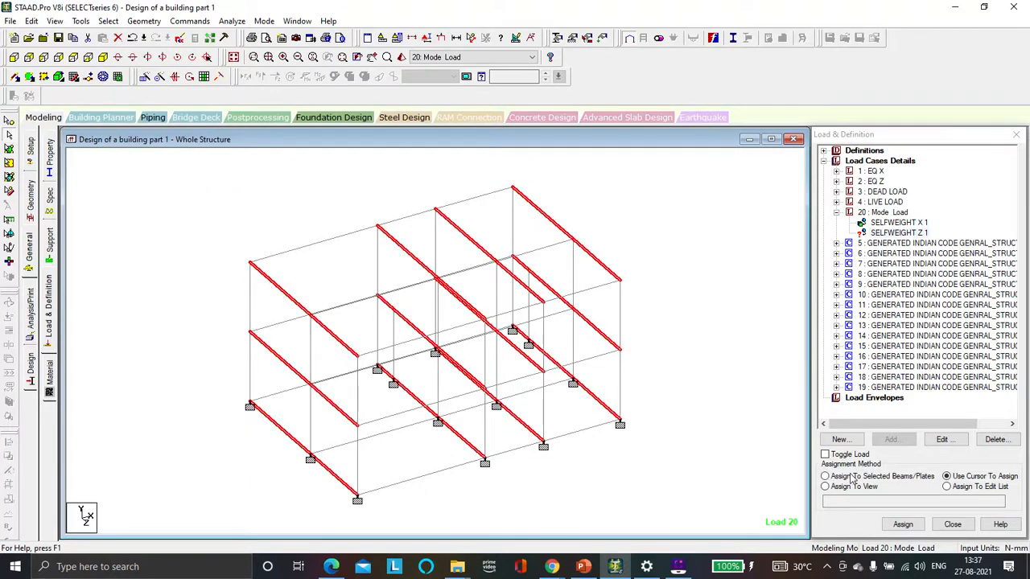
pyautogui.click(851, 477)
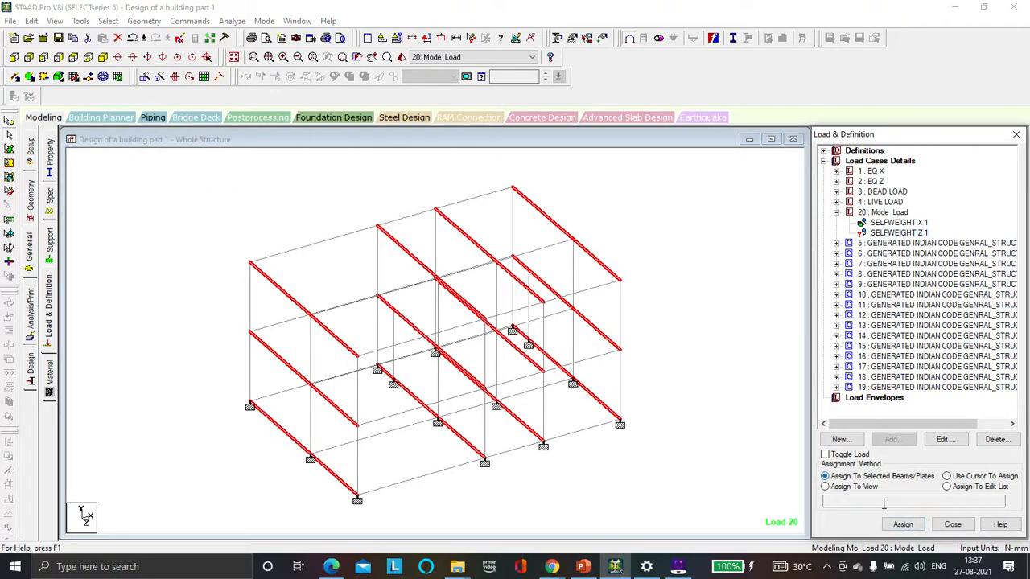
pyautogui.click(903, 523)
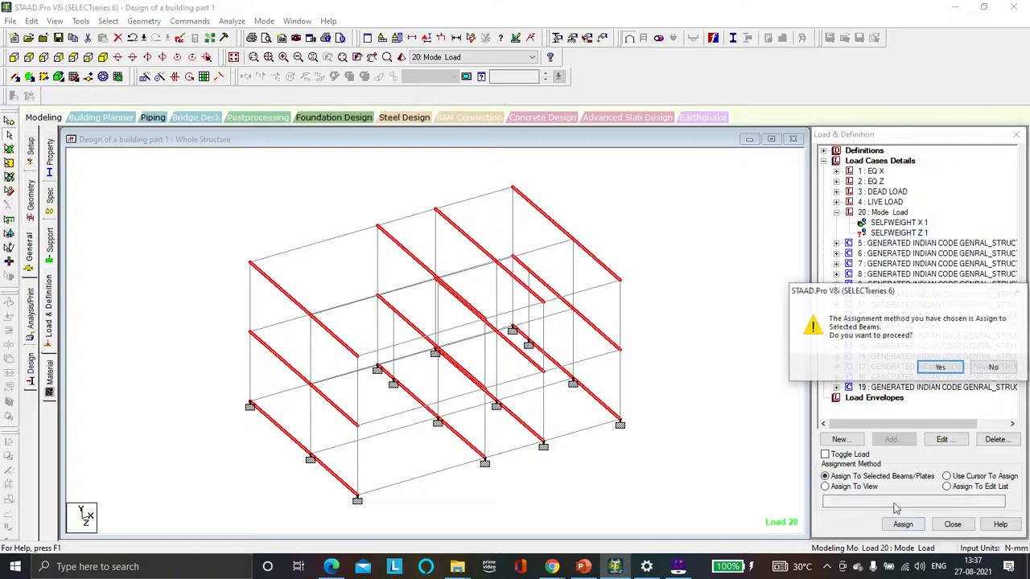
pyautogui.click(938, 368)
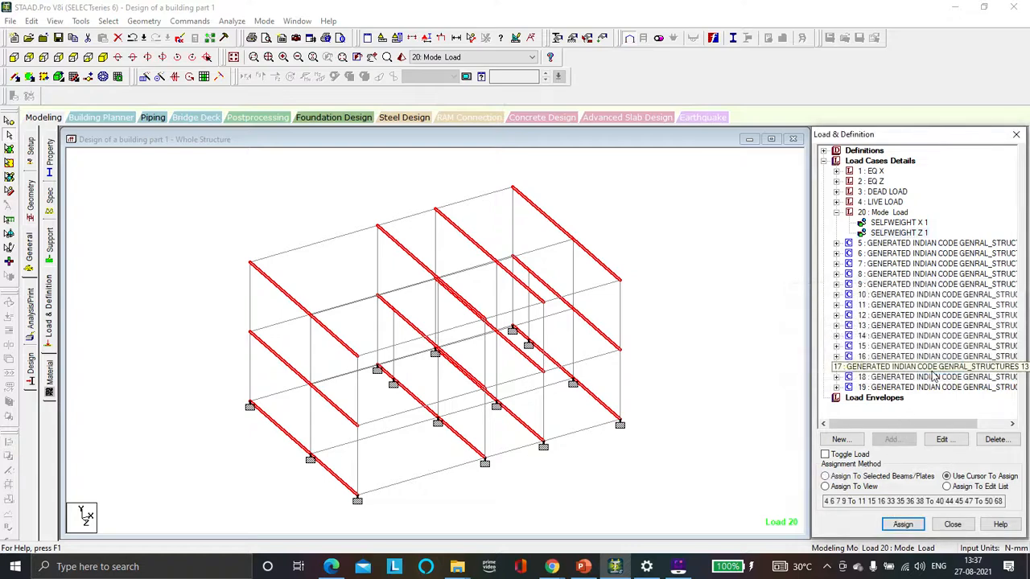
# Step: Add a Modal Calculation frequency item to the Mode Load case, accepting the auto save, and close the load items dialog
pyautogui.click(768, 300)
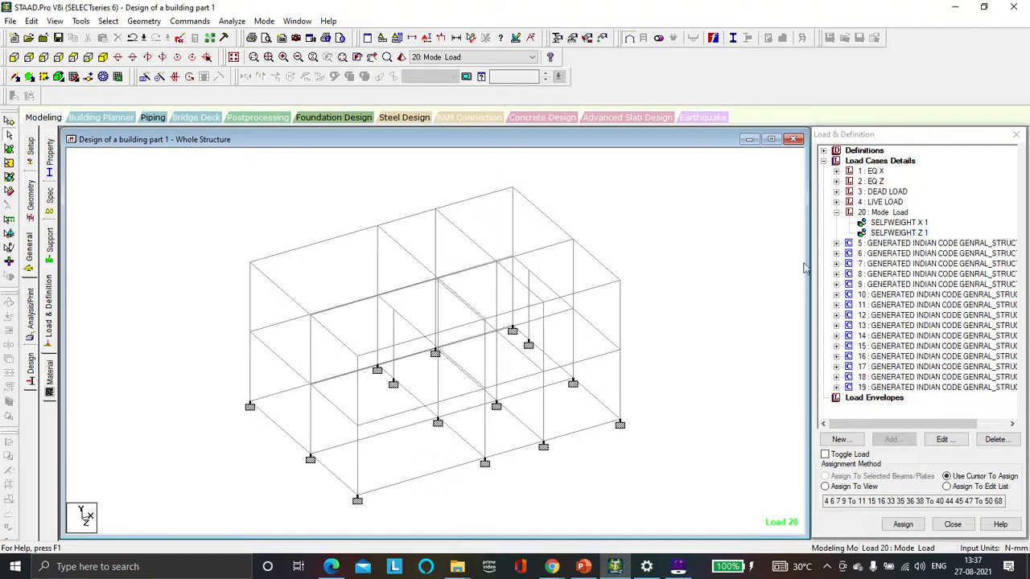
pyautogui.click(878, 213)
pyautogui.click(891, 439)
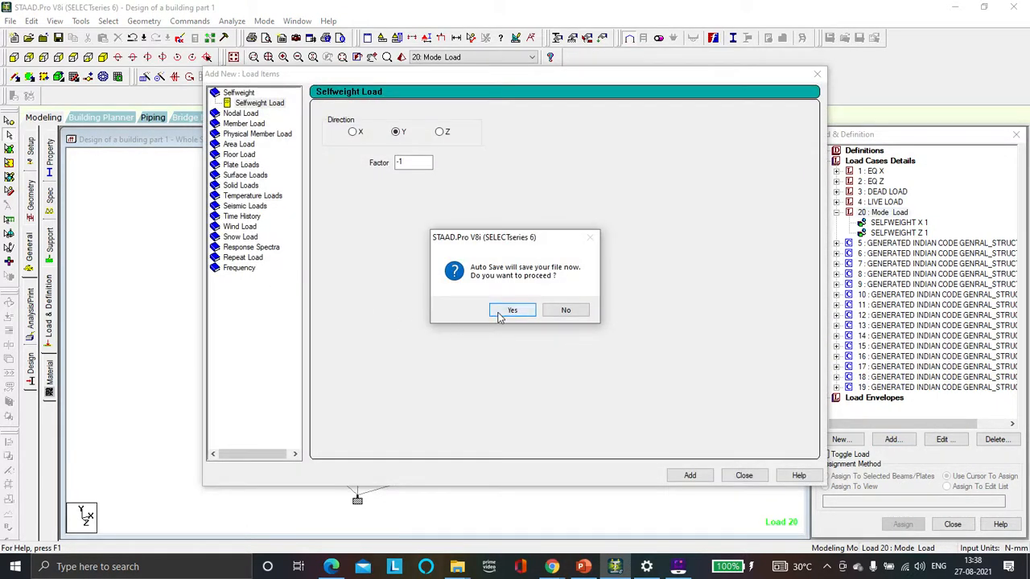
pyautogui.click(499, 315)
pyautogui.click(432, 303)
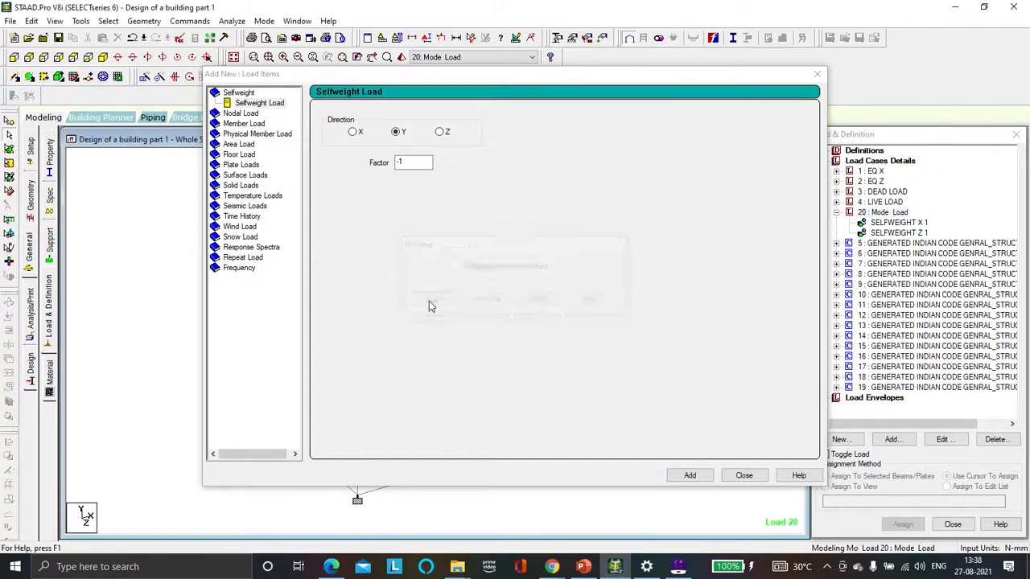
pyautogui.click(250, 270)
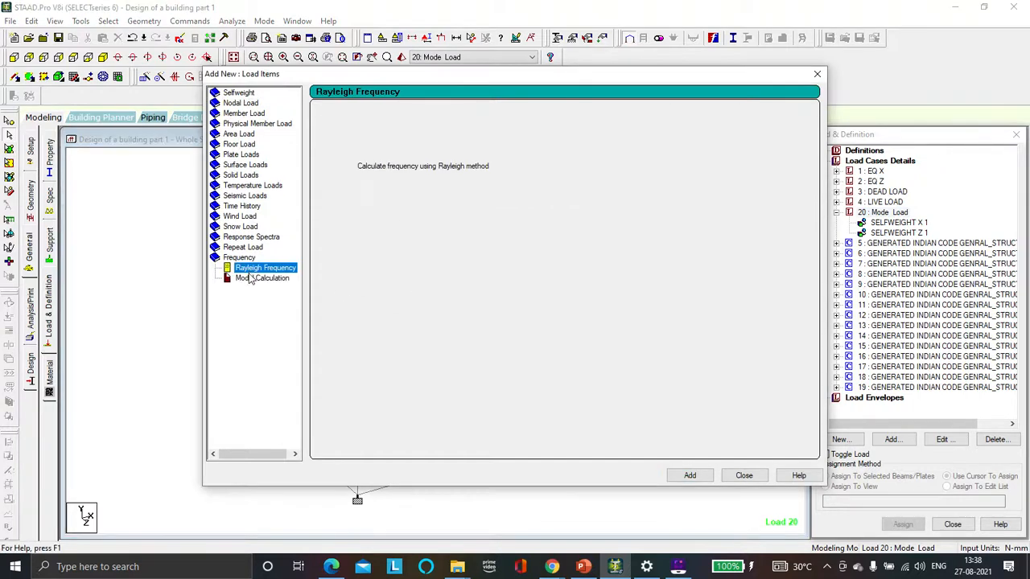
pyautogui.click(261, 281)
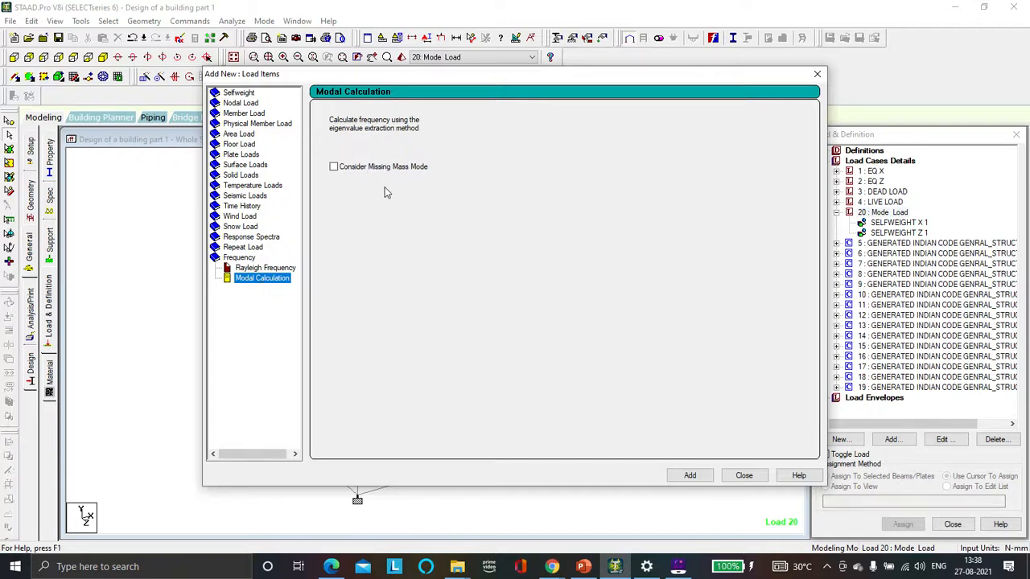
pyautogui.click(693, 478)
pyautogui.click(741, 476)
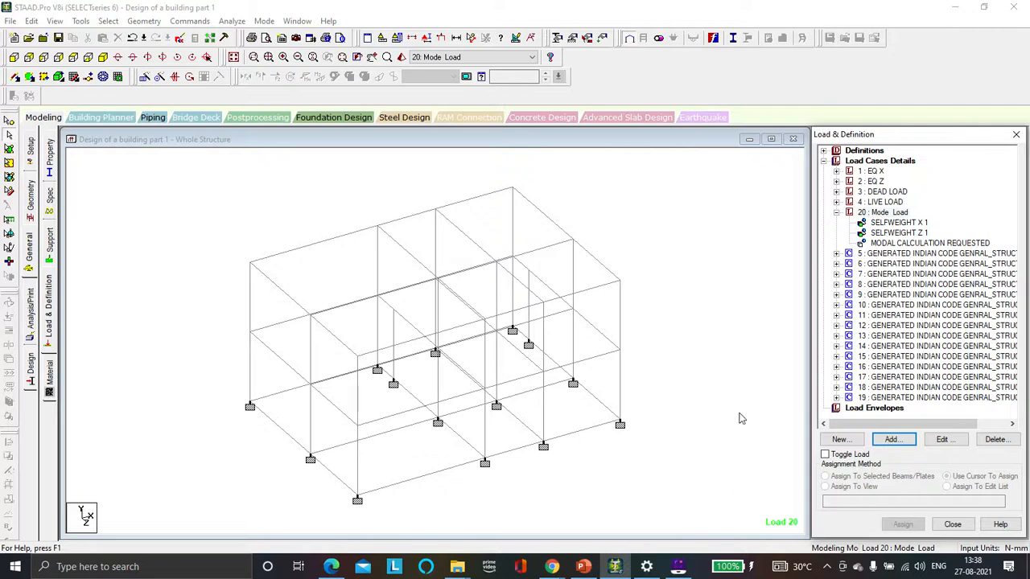
# Step: Run the analysis, saving the structure first, and choose to view the output file
pyautogui.click(231, 21)
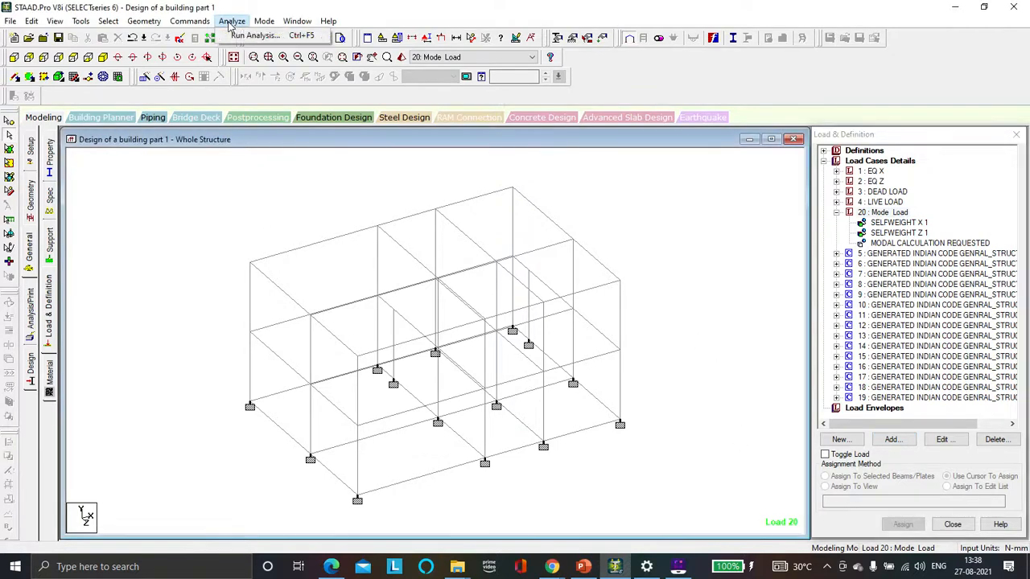
pyautogui.click(240, 37)
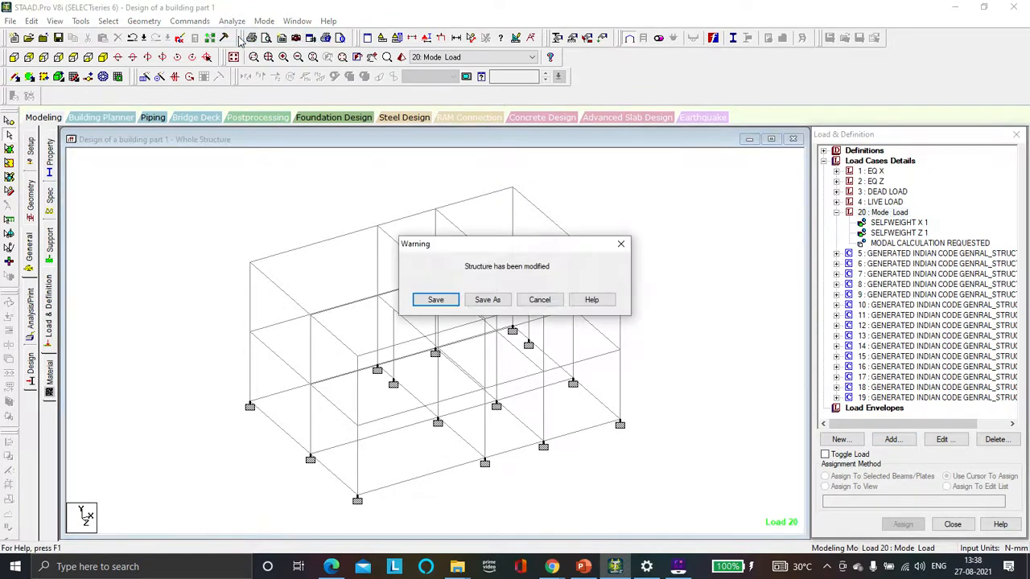
pyautogui.click(427, 299)
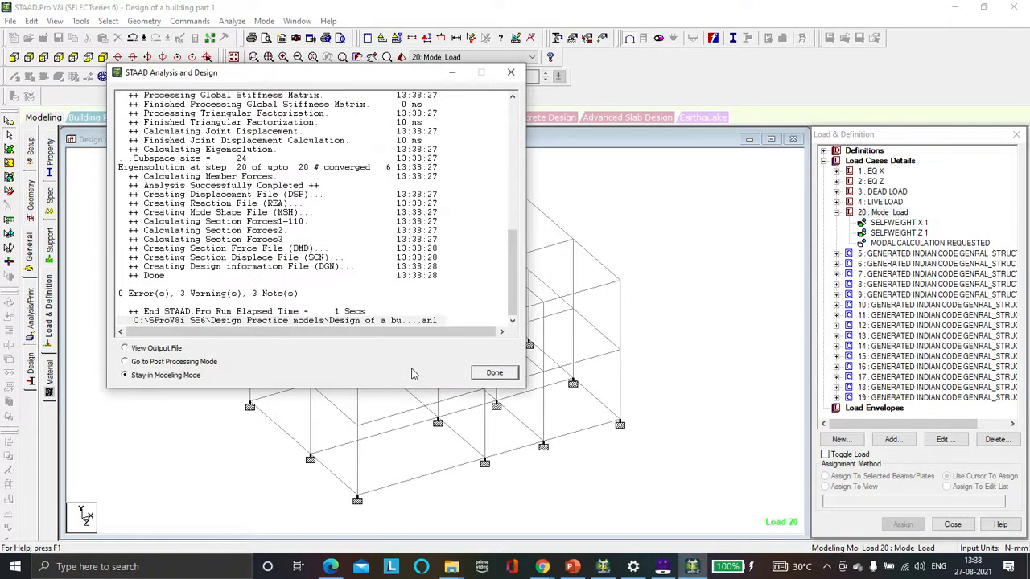
pyautogui.click(170, 350)
pyautogui.click(482, 374)
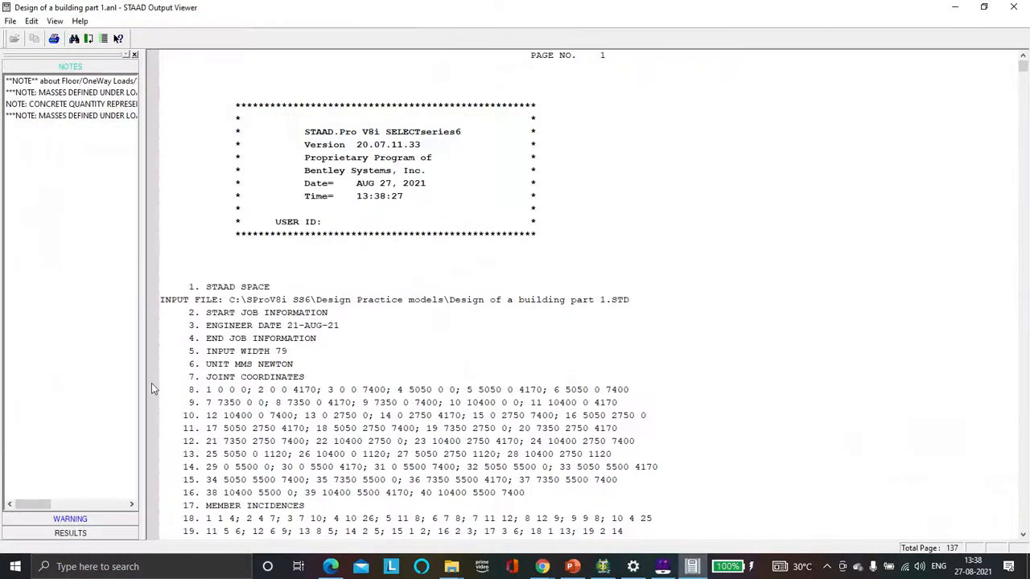
# Step: Examine the eigensolution table of calculated frequencies and periods for each mode of load case 20
pyautogui.click(70, 532)
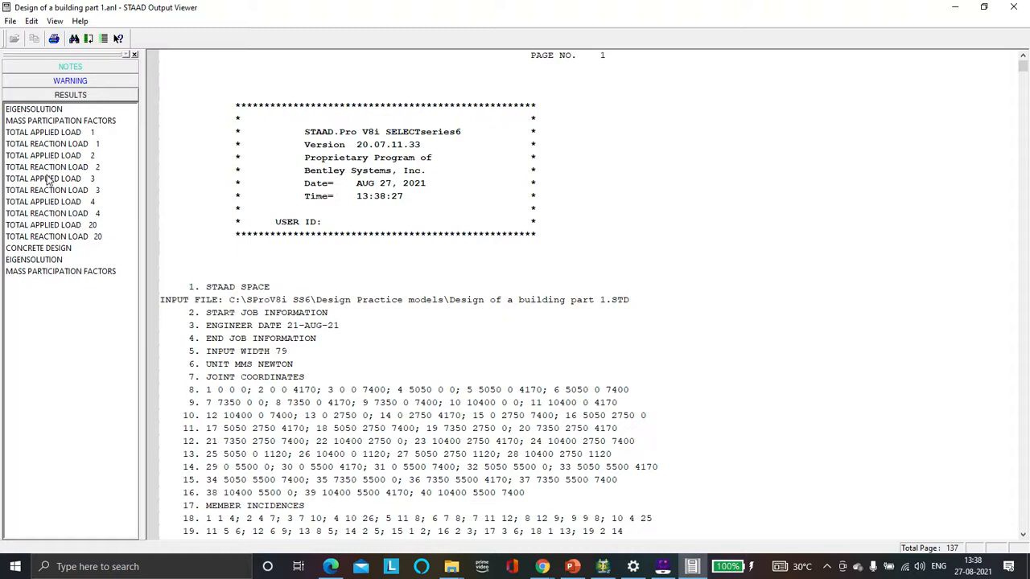
pyautogui.click(34, 109)
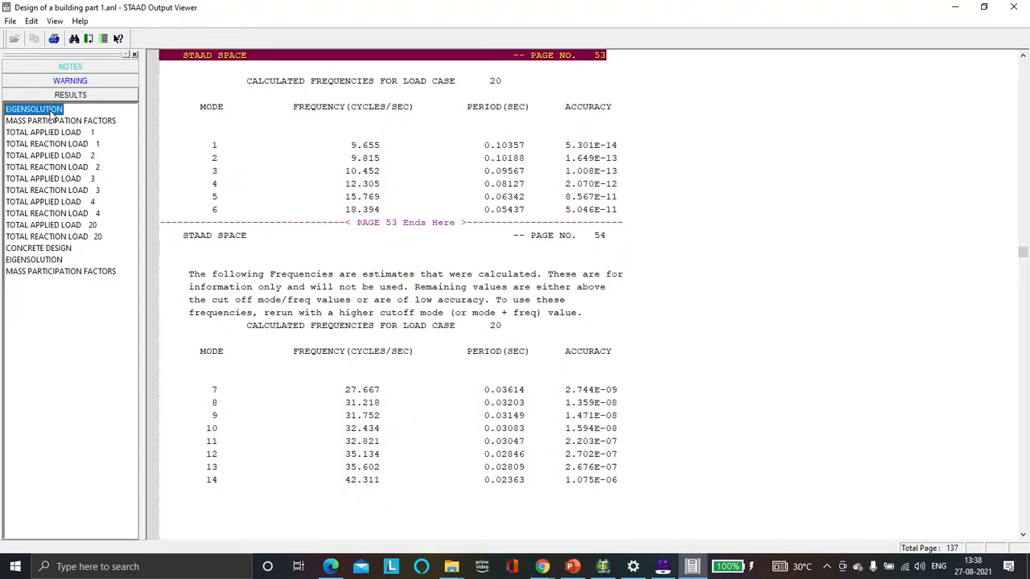
pyautogui.click(224, 147)
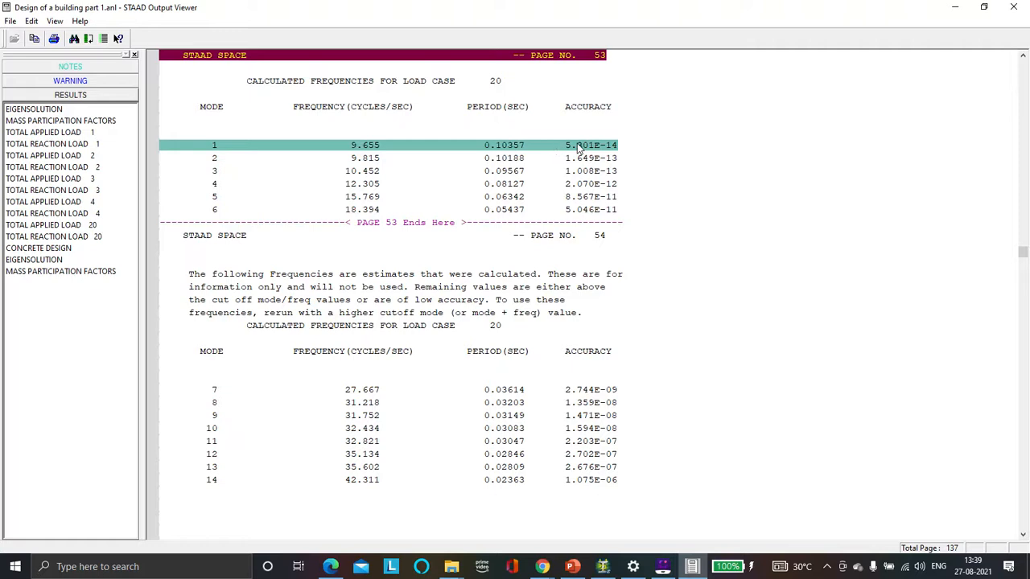
pyautogui.click(214, 171)
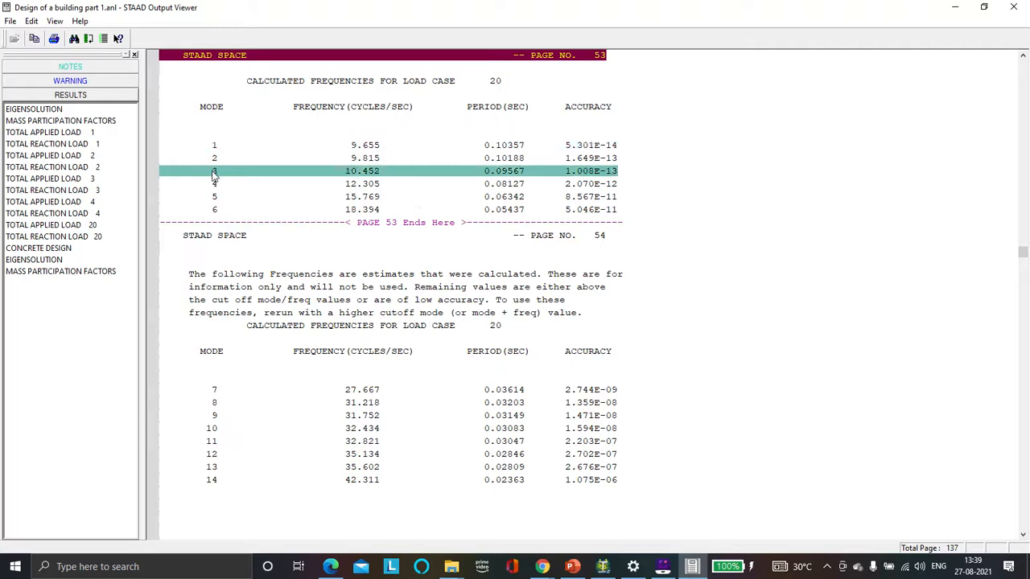
pyautogui.click(215, 184)
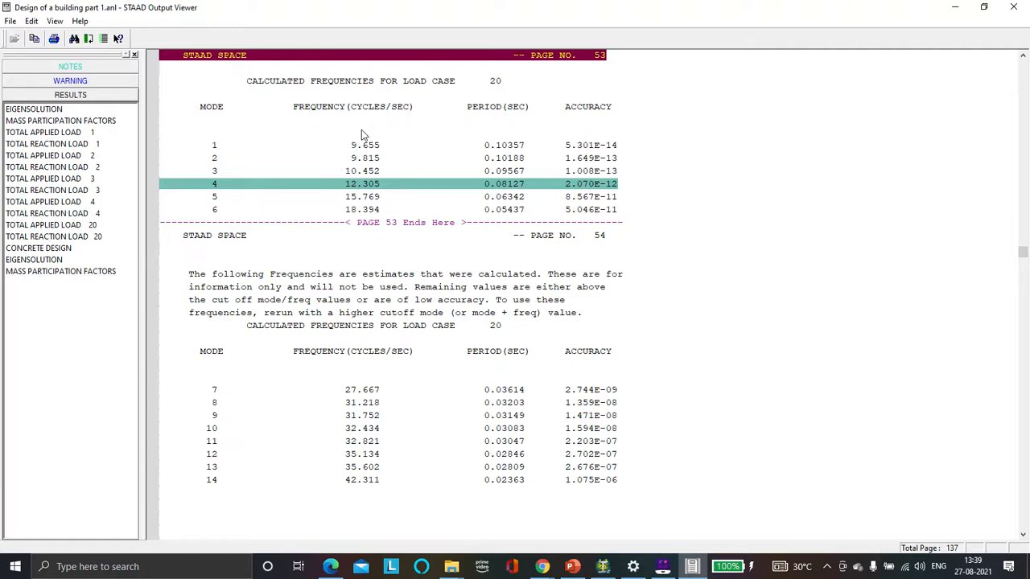
pyautogui.click(693, 146)
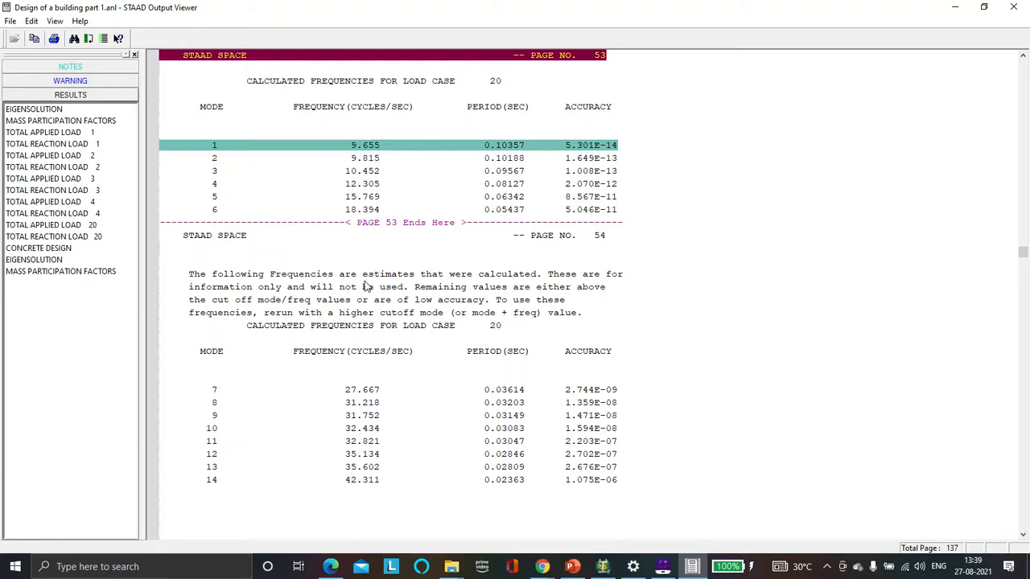
pyautogui.scroll(-1, 387, 336)
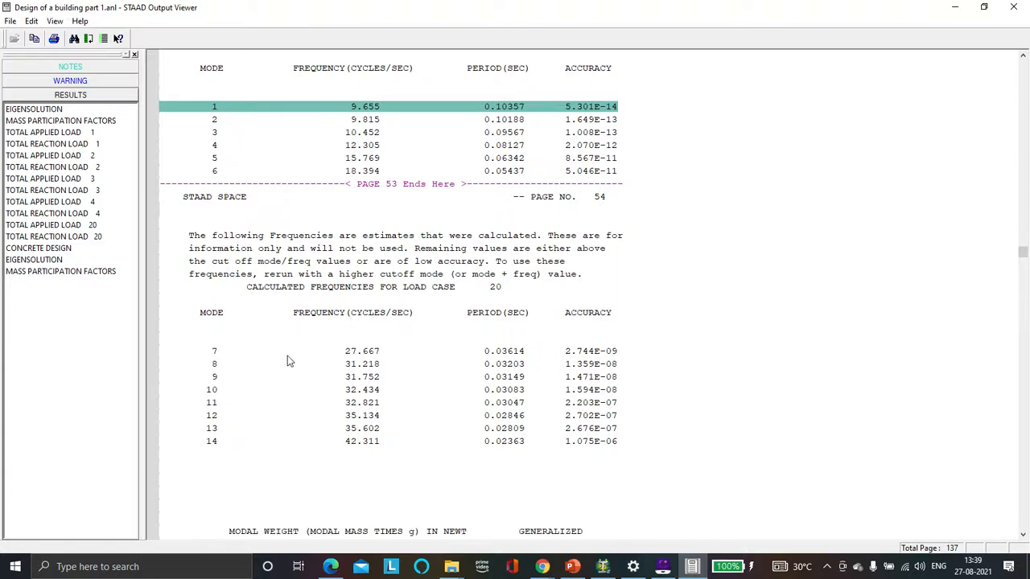
pyautogui.click(225, 351)
pyautogui.click(223, 375)
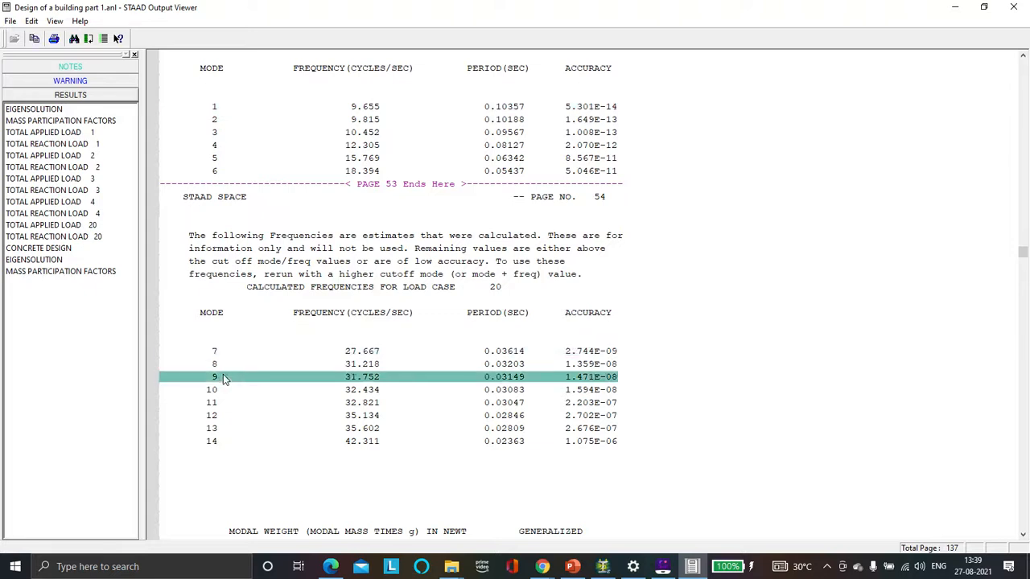
pyautogui.click(252, 387)
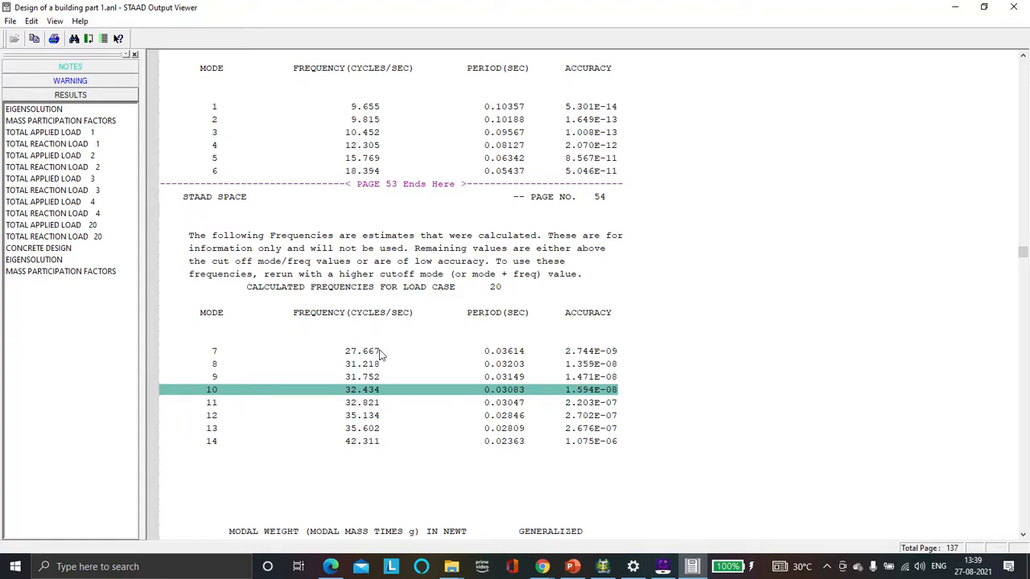
pyautogui.scroll(-7, 381, 351)
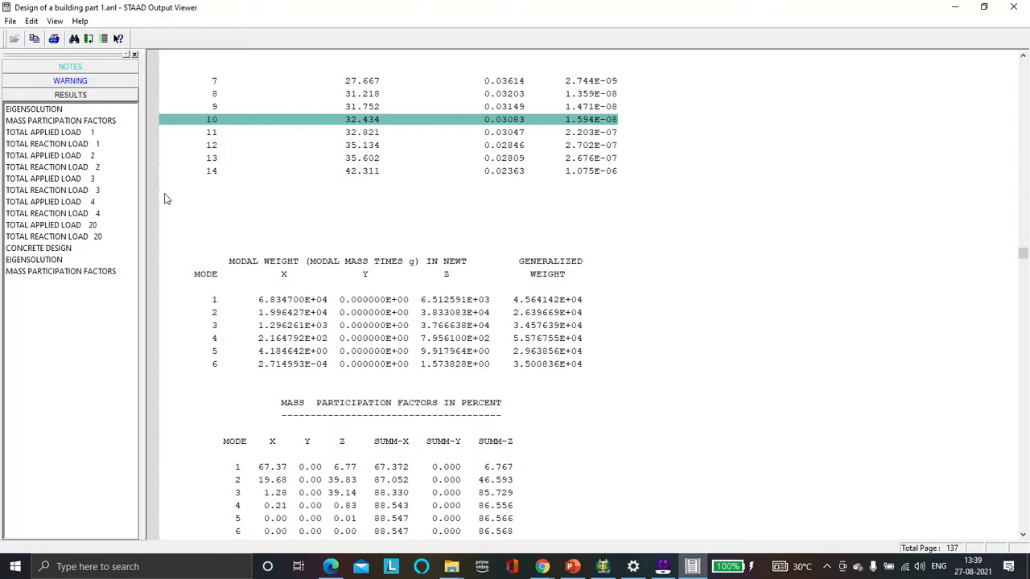
# Step: Examine the mass participation factors and the total reaction load for loading 1, then minimize the output viewer
pyautogui.click(53, 260)
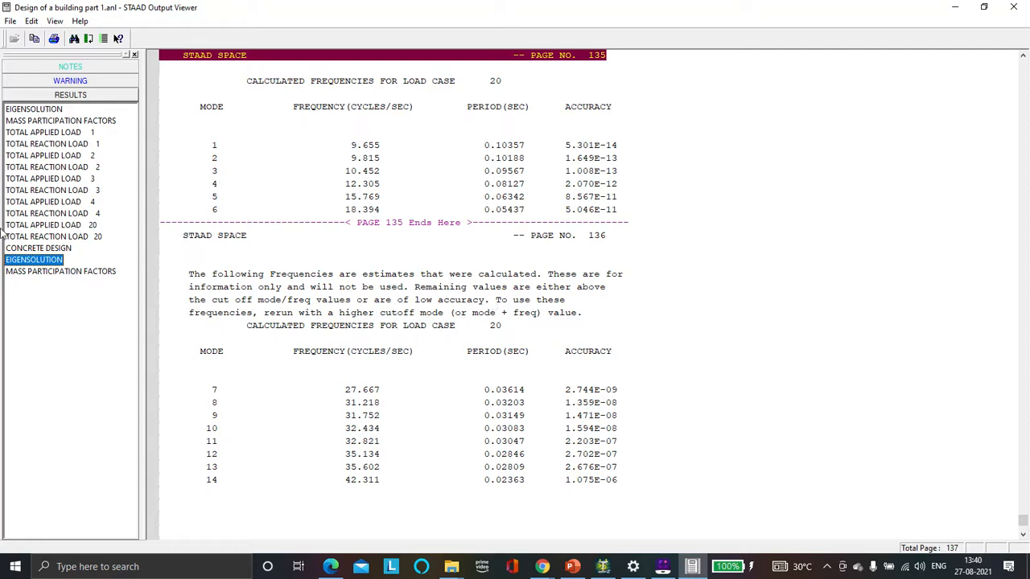
pyautogui.click(34, 271)
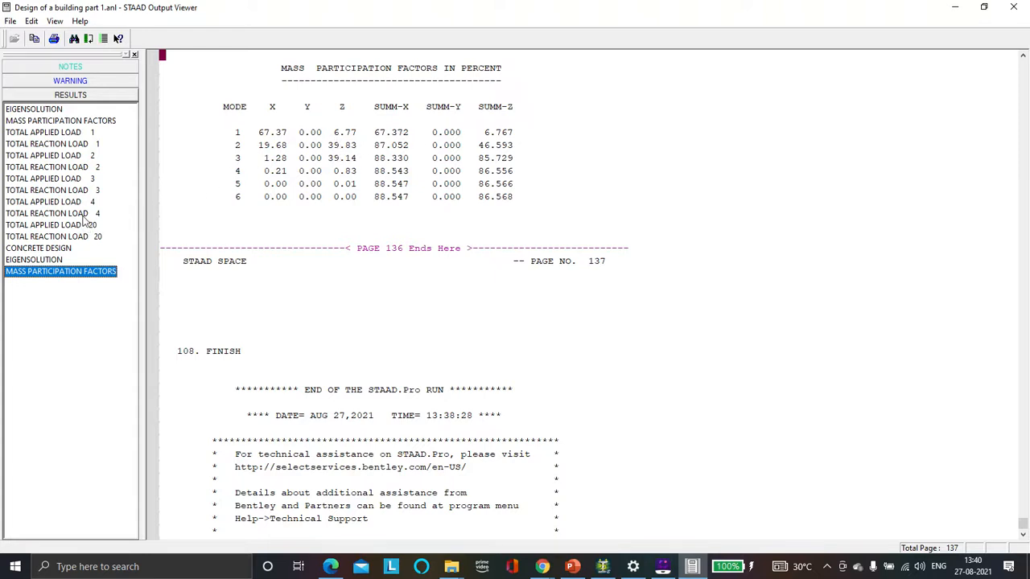
pyautogui.click(64, 145)
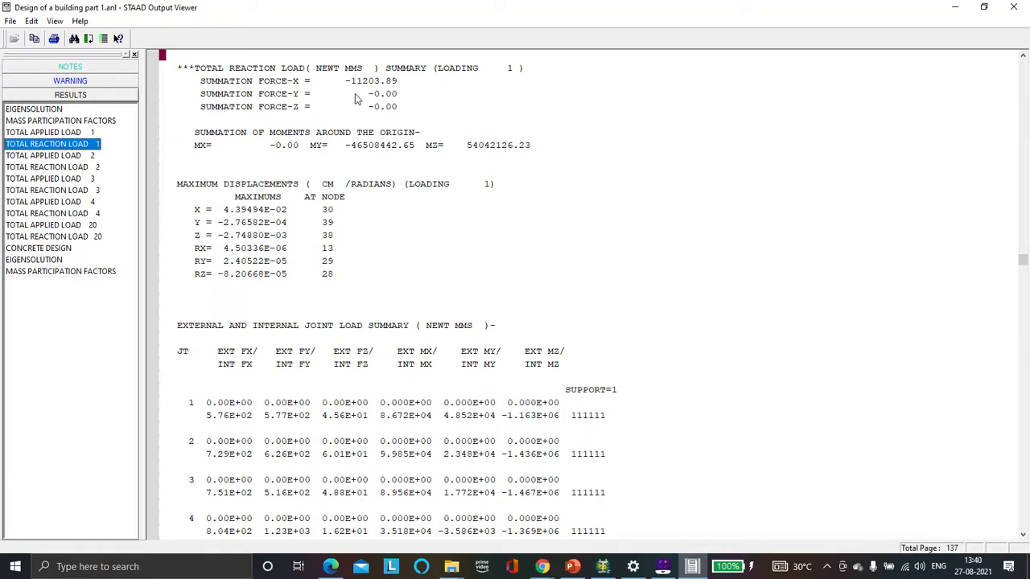
pyautogui.scroll(-3, 329, 255)
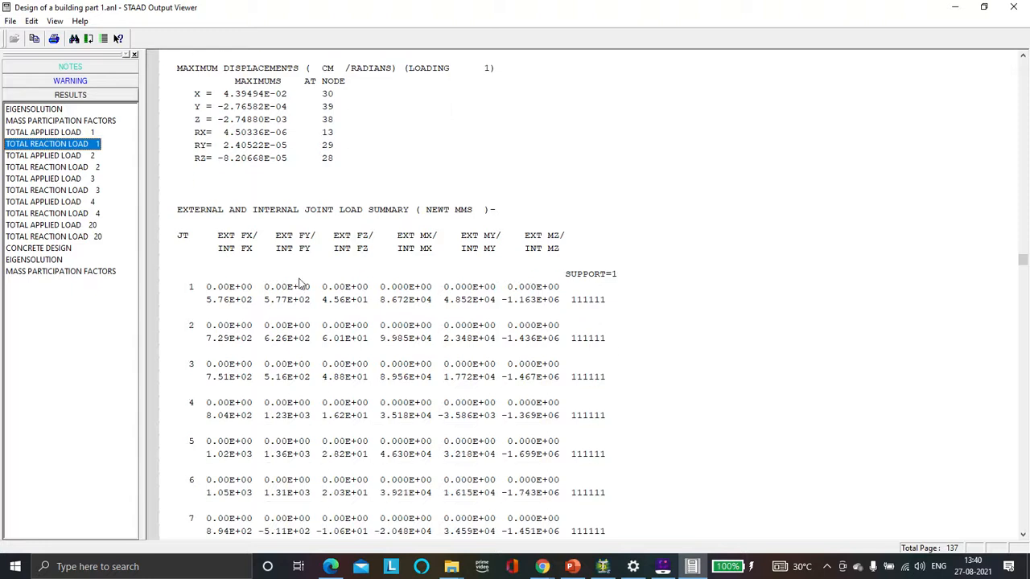
pyautogui.scroll(-11, 299, 283)
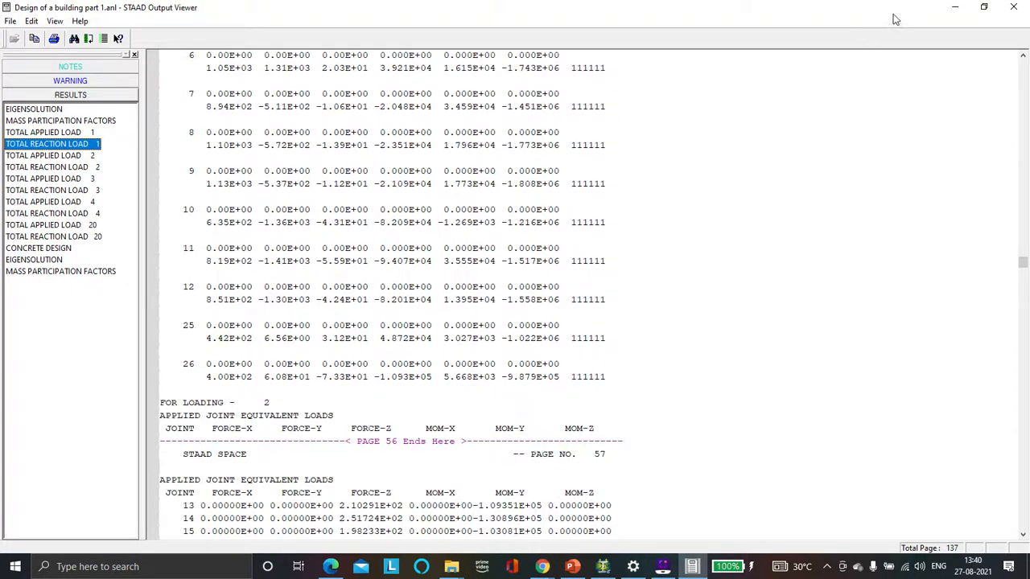
pyautogui.click(955, 9)
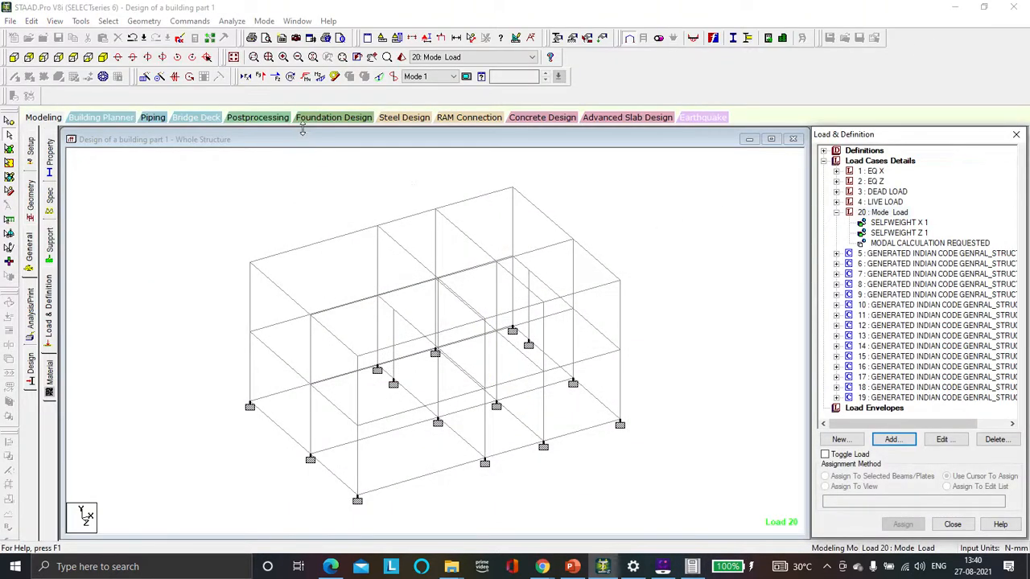
# Step: Switch to postprocessing, keeping all load cases selected in the results setup, and confirm
pyautogui.click(272, 119)
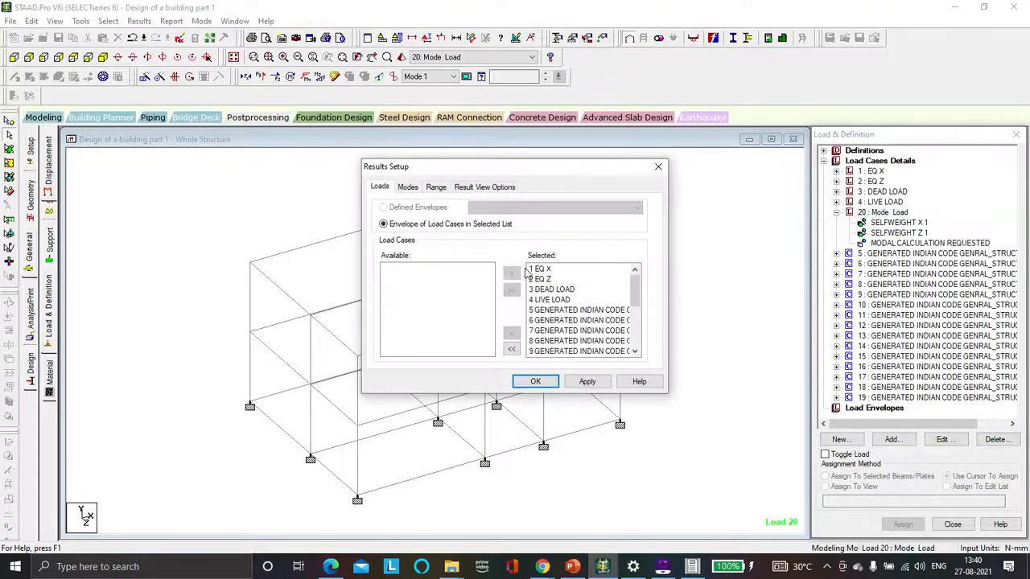
pyautogui.click(591, 382)
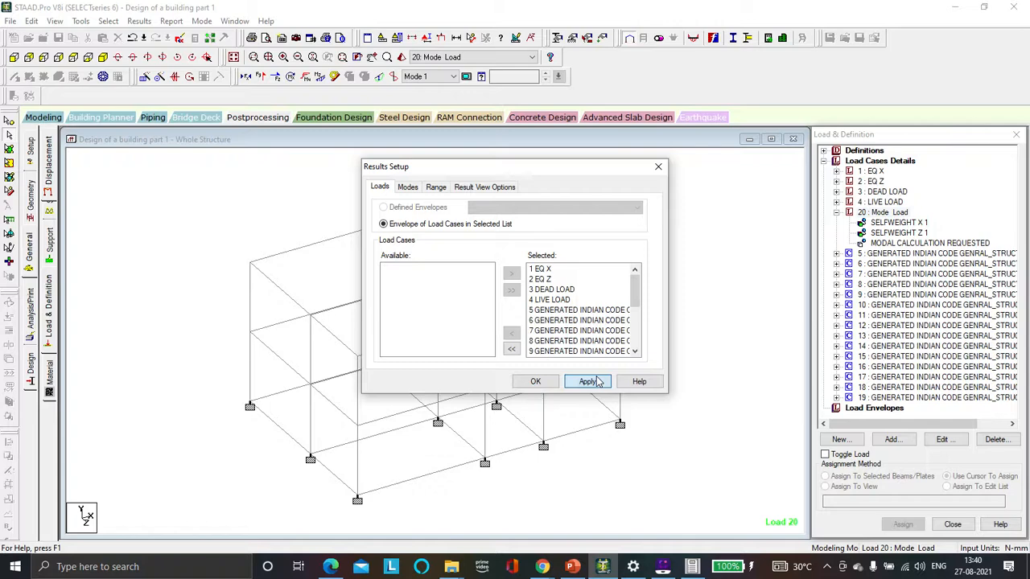
pyautogui.click(538, 385)
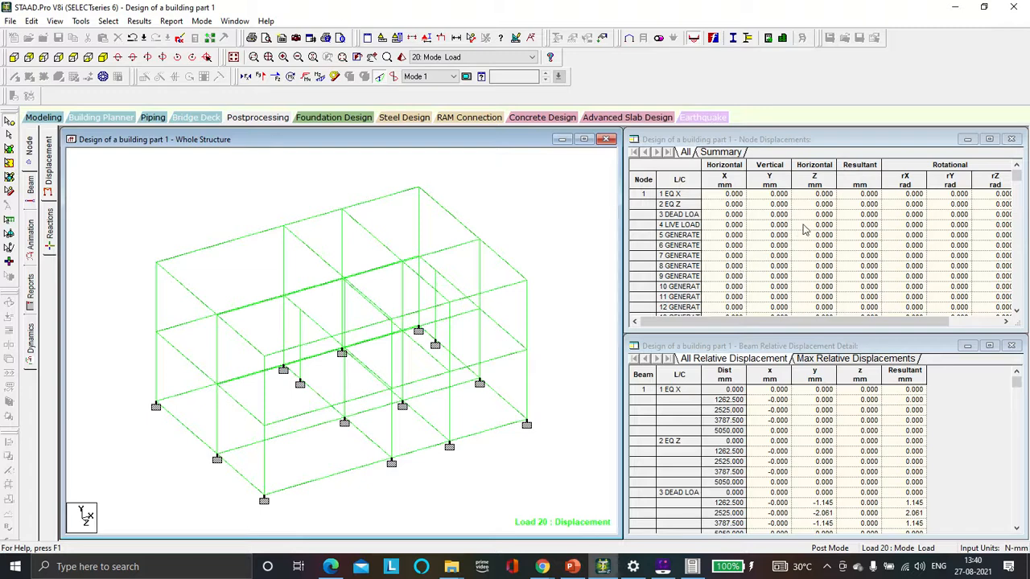
# Step: Examine the node displacement results table and the animation diagram options
pyautogui.scroll(-1, 802, 229)
pyautogui.scroll(-2, 802, 229)
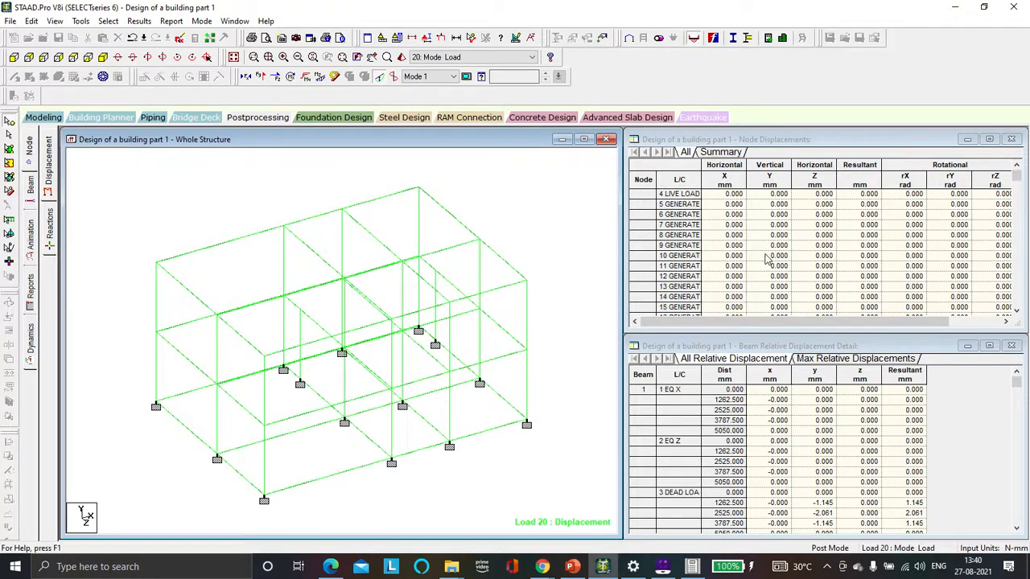
pyautogui.click(779, 225)
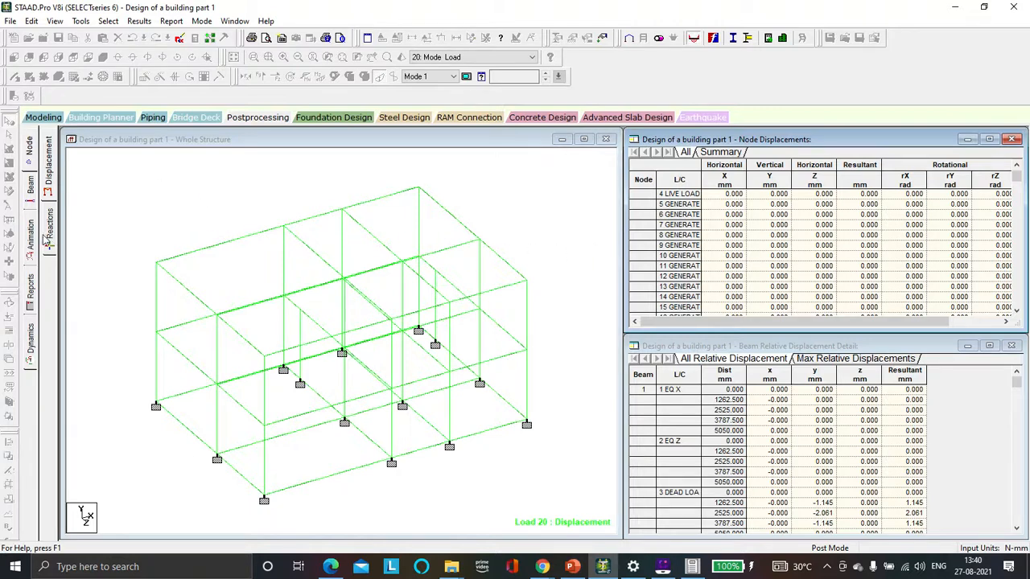
pyautogui.click(34, 240)
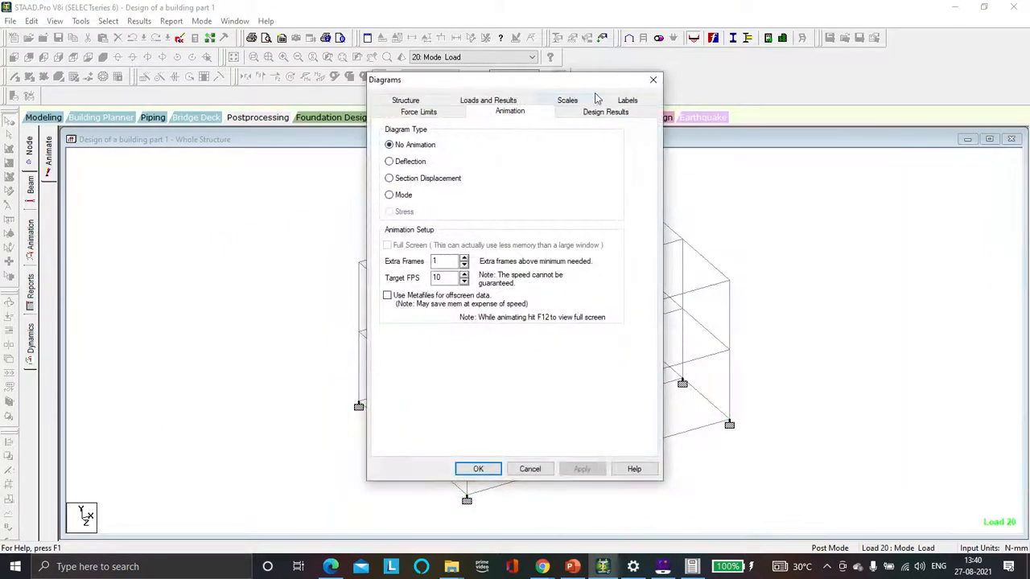
pyautogui.click(653, 79)
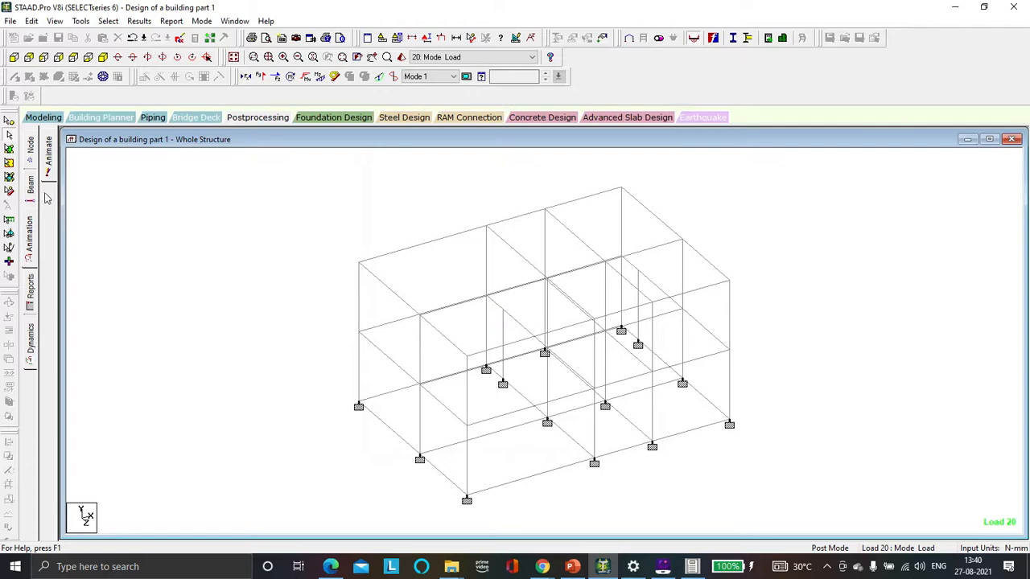
# Step: Display the beam end force results and then the beam stress results
pyautogui.click(32, 187)
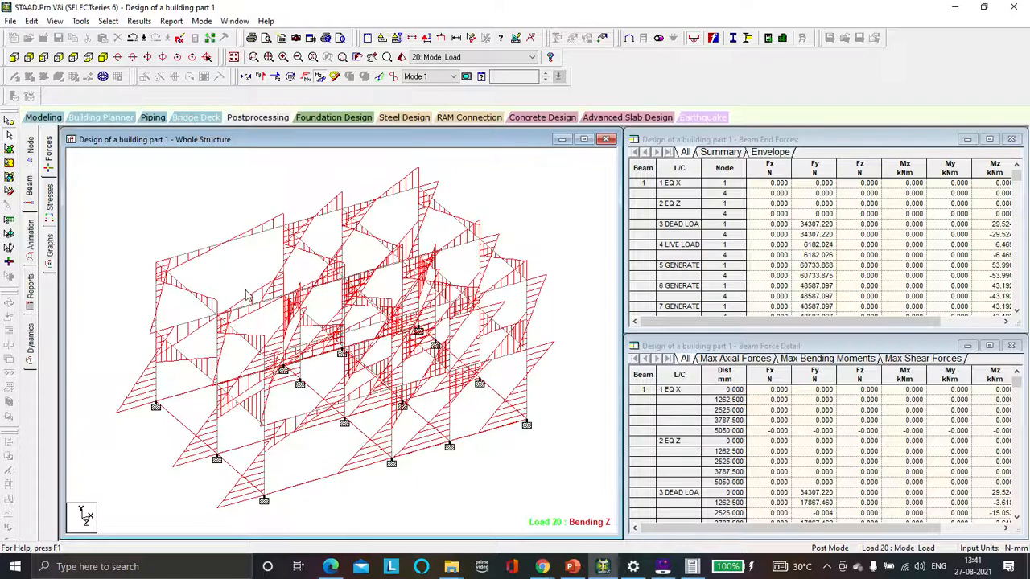
pyautogui.click(50, 198)
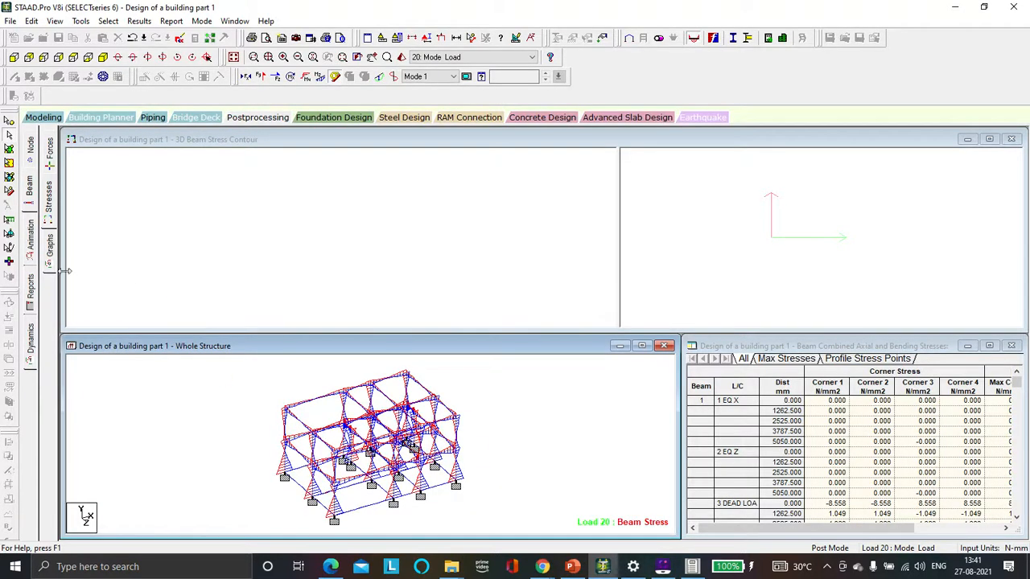
# Step: Open beam graphs and select three different beams in turn to inspect their Mz, Fy and Fx diagrams
pyautogui.click(50, 245)
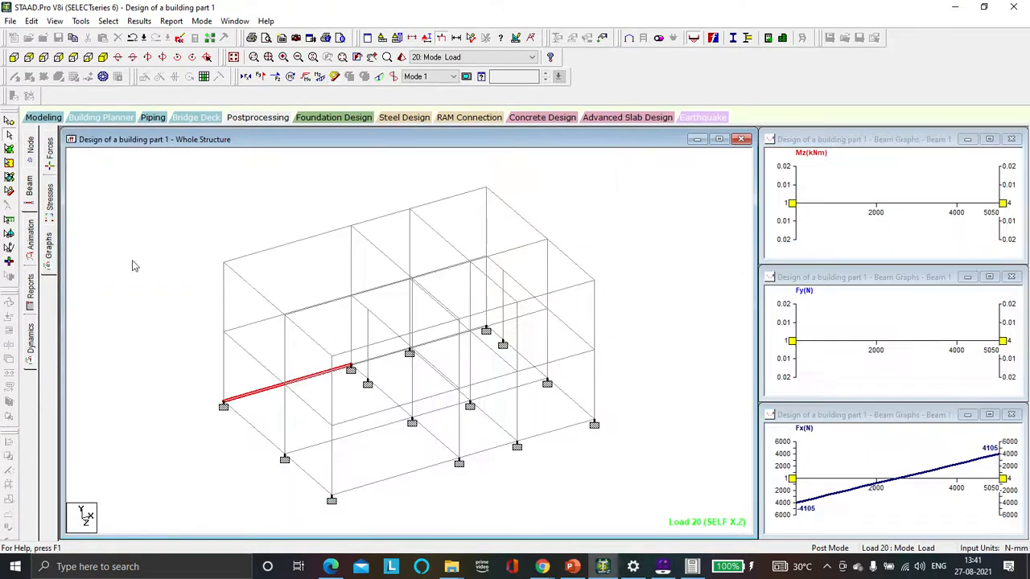
pyautogui.click(274, 248)
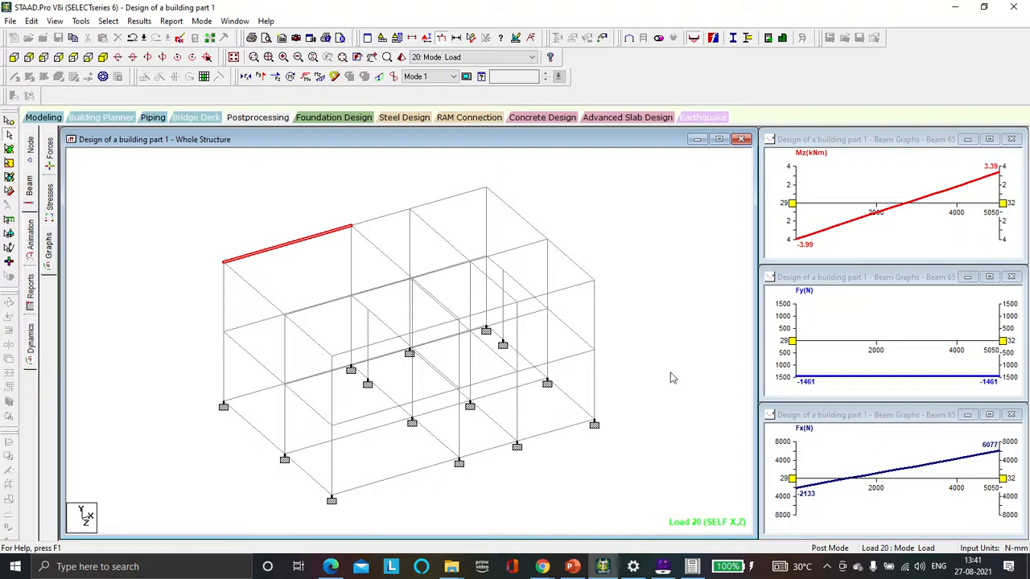
pyautogui.click(350, 271)
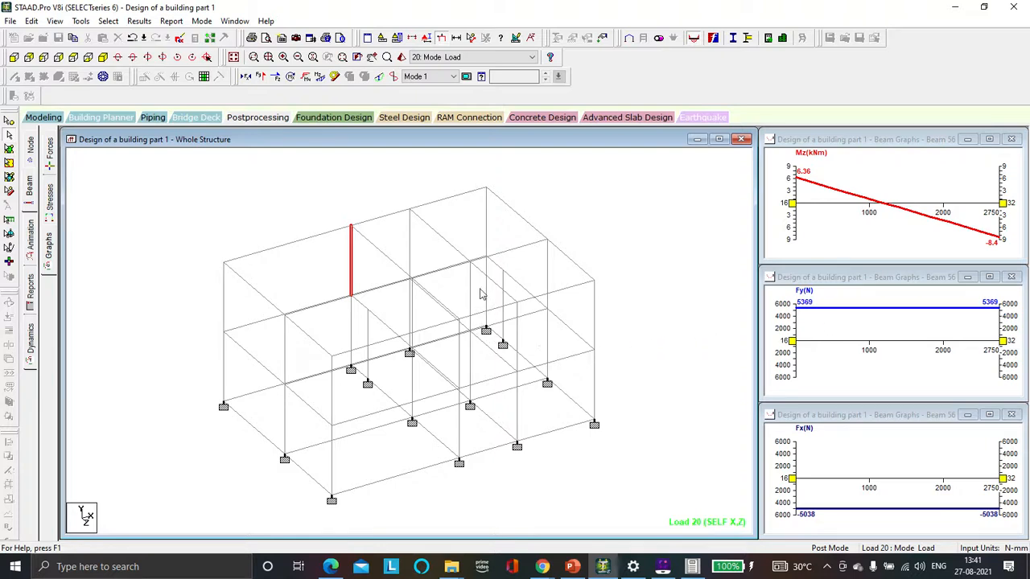
pyautogui.click(447, 245)
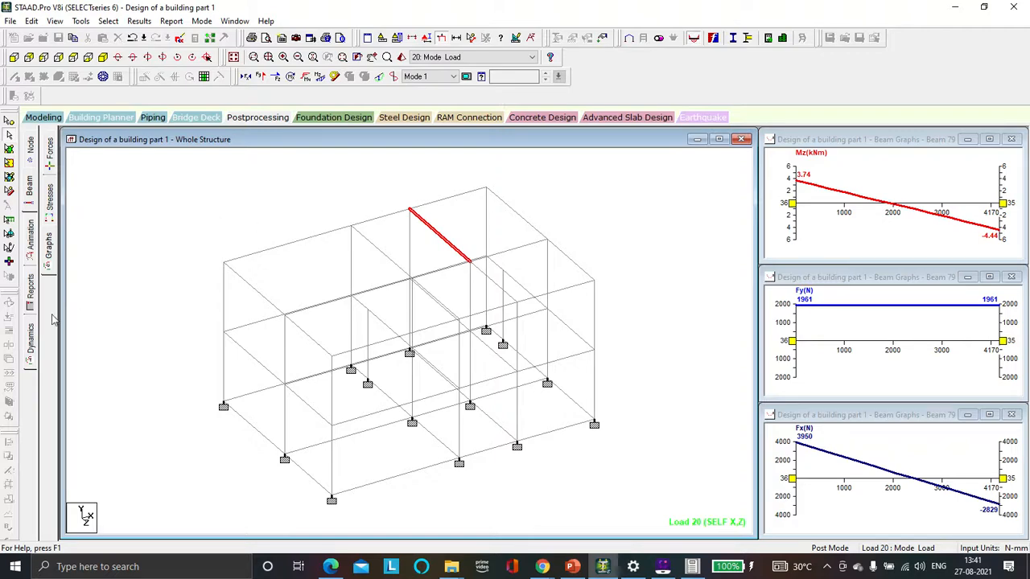
# Step: Display the dynamics mode shapes with frequency table, stepping through modes 2 to 6 in turn
pyautogui.click(31, 338)
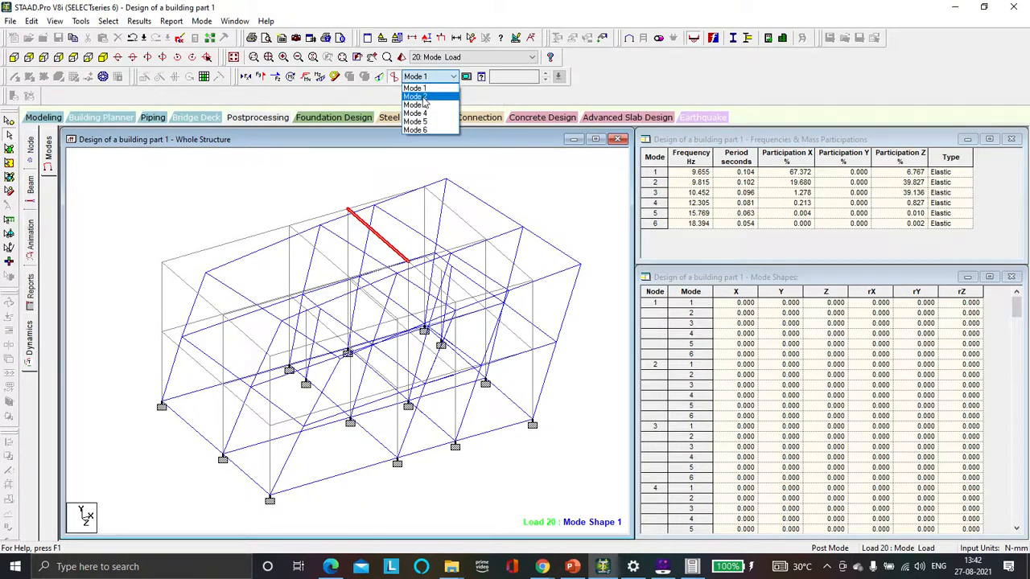
pyautogui.click(421, 96)
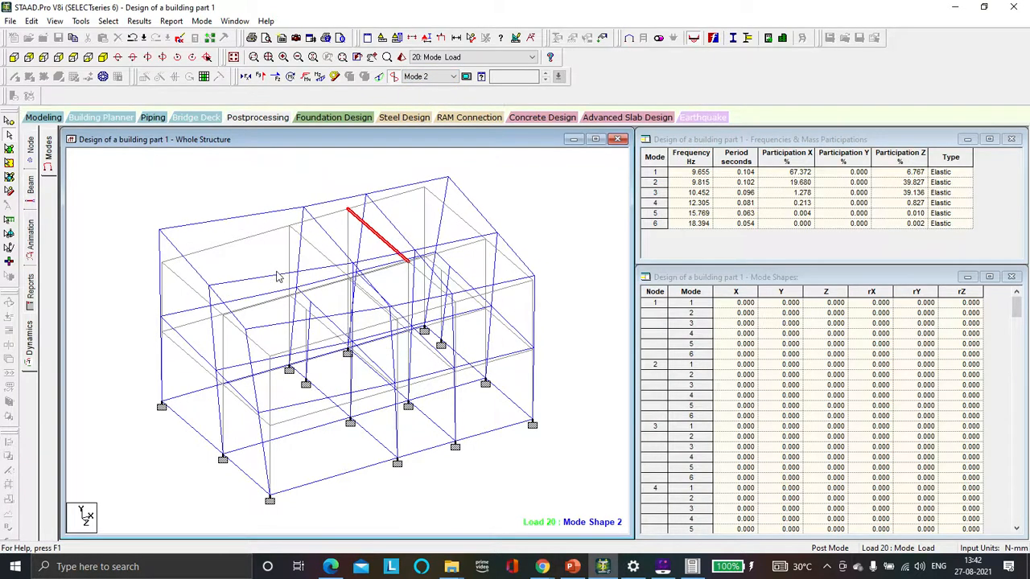
pyautogui.click(426, 78)
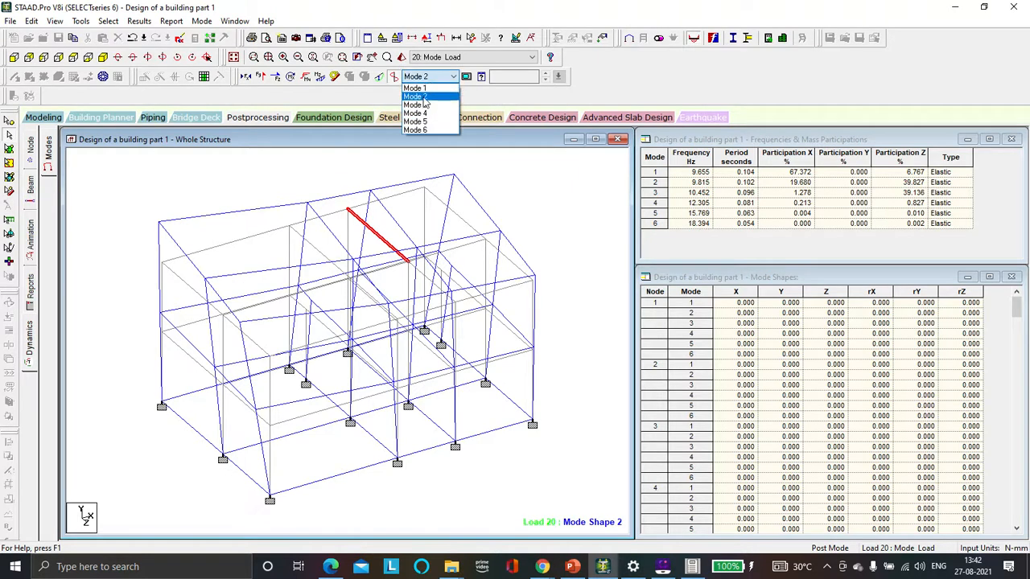
pyautogui.click(419, 106)
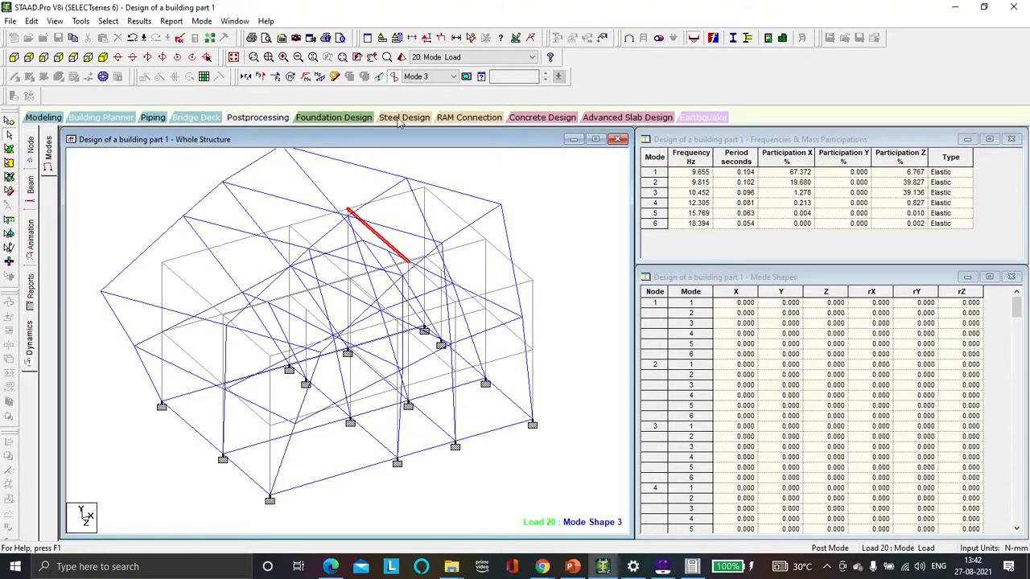
pyautogui.click(428, 78)
pyautogui.click(415, 113)
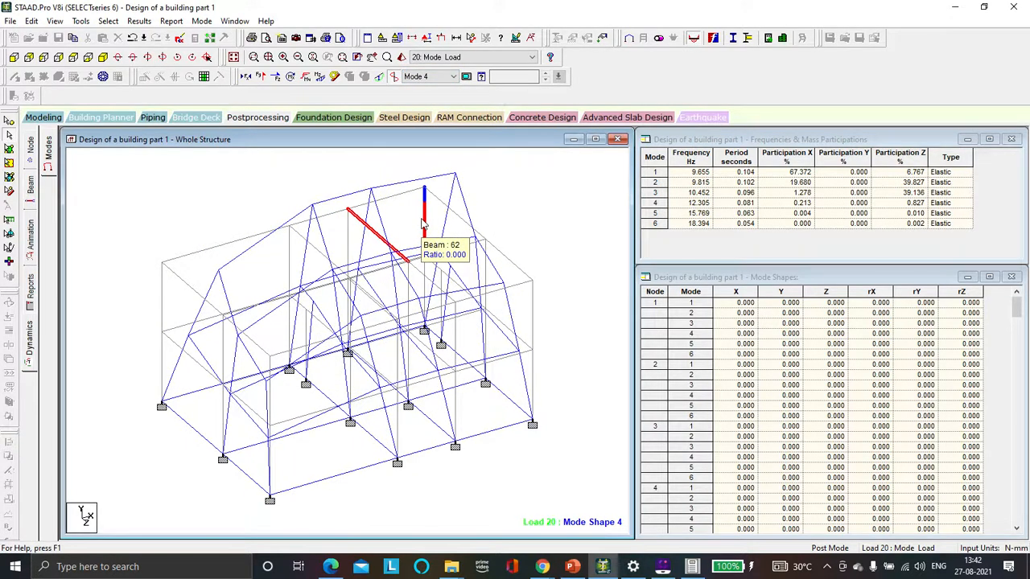
pyautogui.click(438, 78)
pyautogui.click(415, 122)
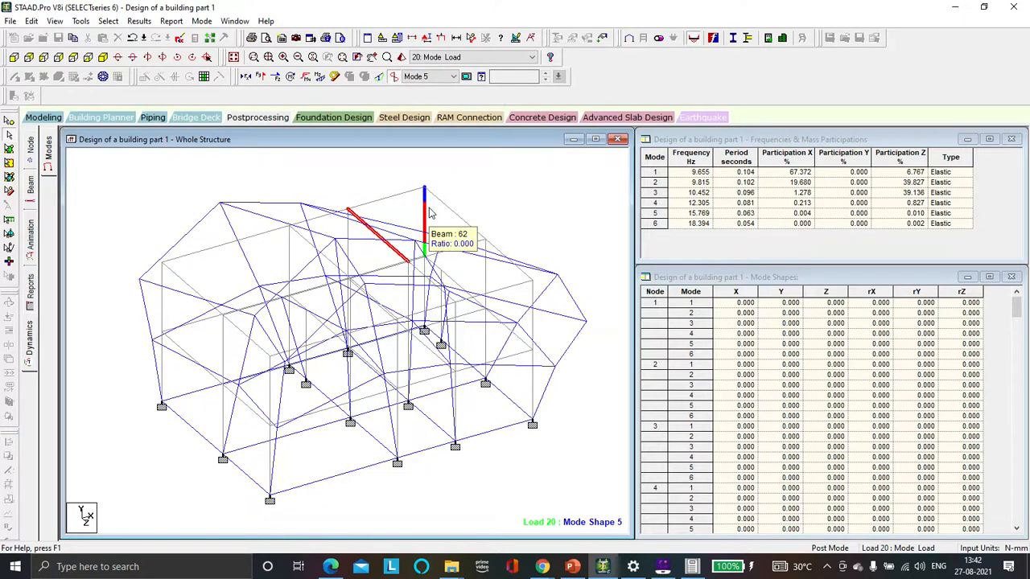
pyautogui.click(416, 77)
pyautogui.click(416, 131)
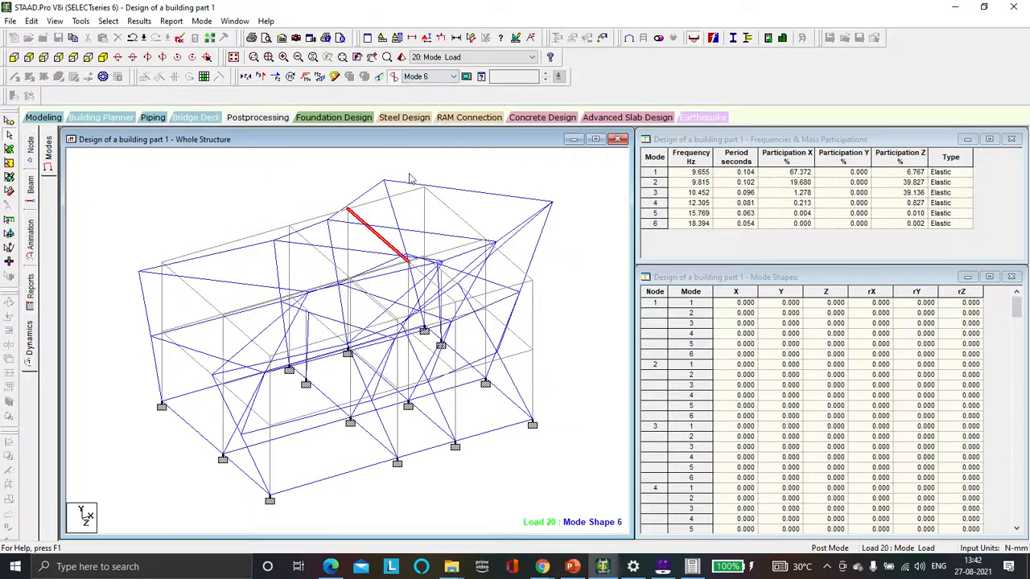
pyautogui.click(436, 60)
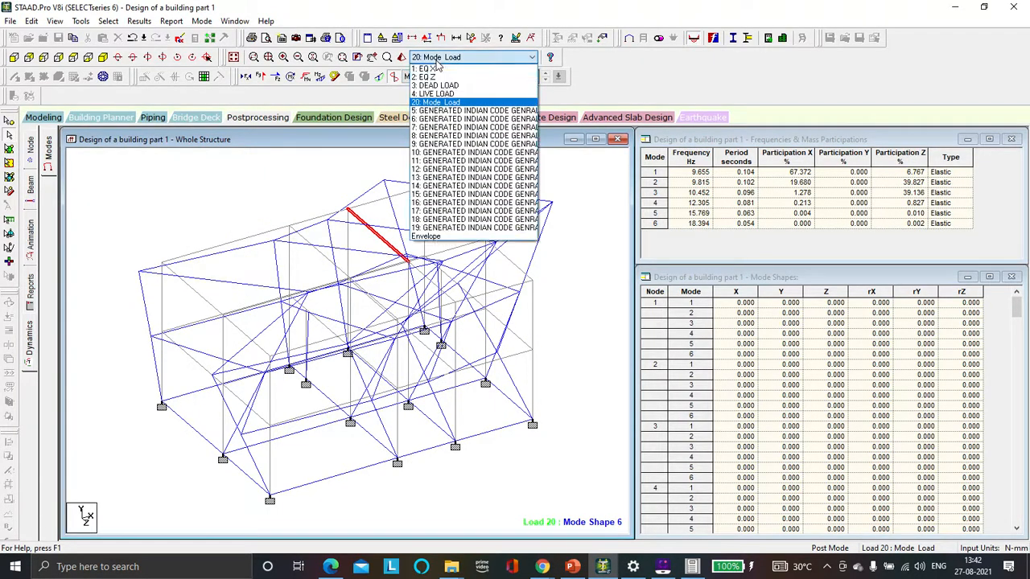
pyautogui.click(436, 60)
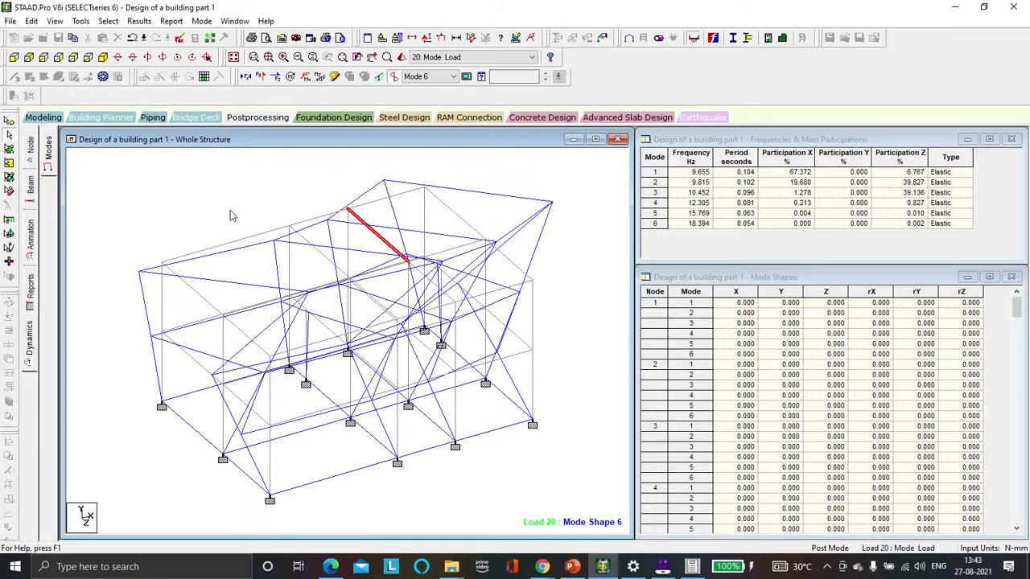
# Step: Set up a mode animation with 70 extra frames and 70 target FPS, and apply it
pyautogui.click(32, 237)
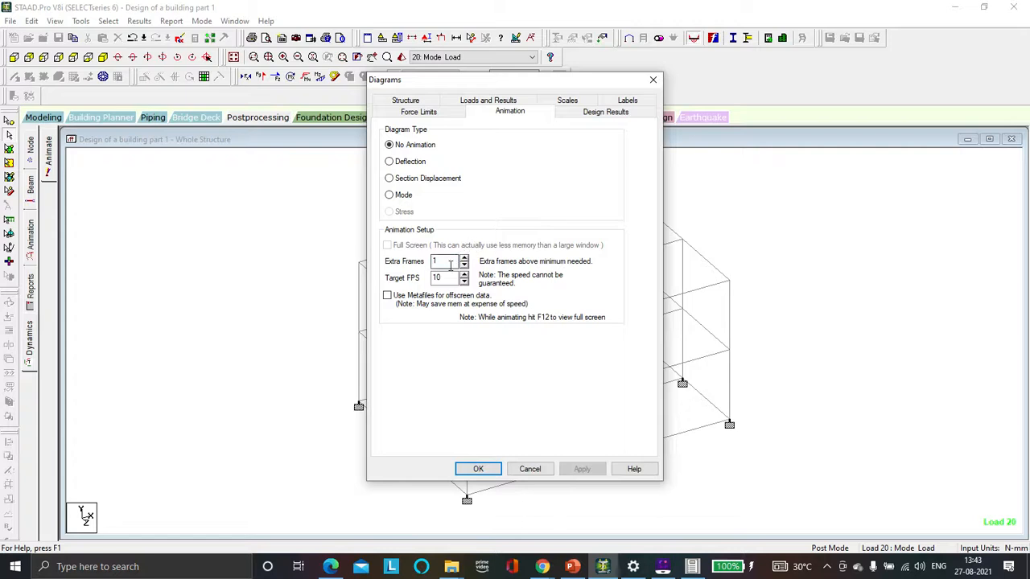
pyautogui.click(449, 262)
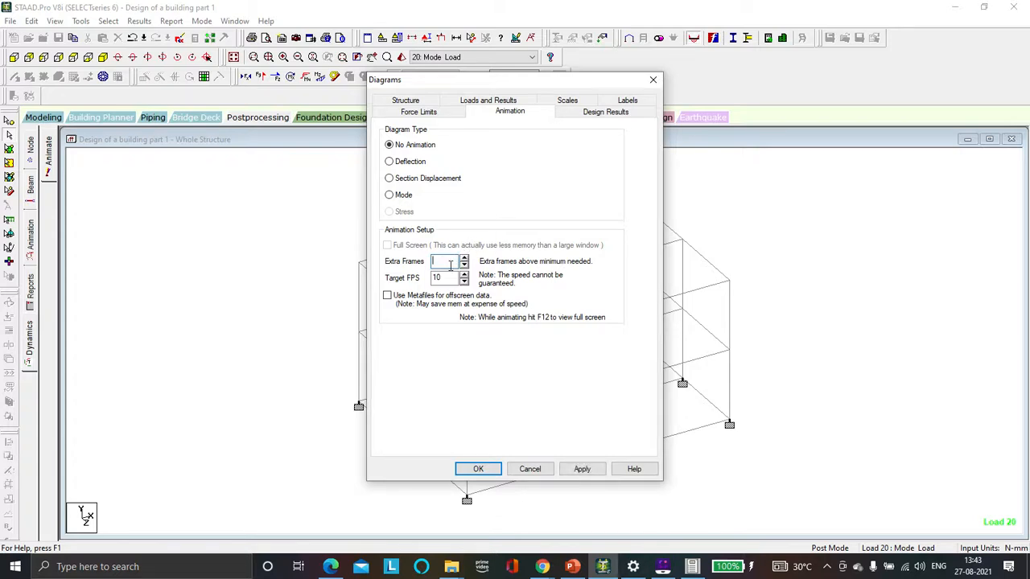
pyautogui.click(449, 277)
pyautogui.click(388, 195)
pyautogui.moveTo(492, 85); pyautogui.dragTo(851, 85)
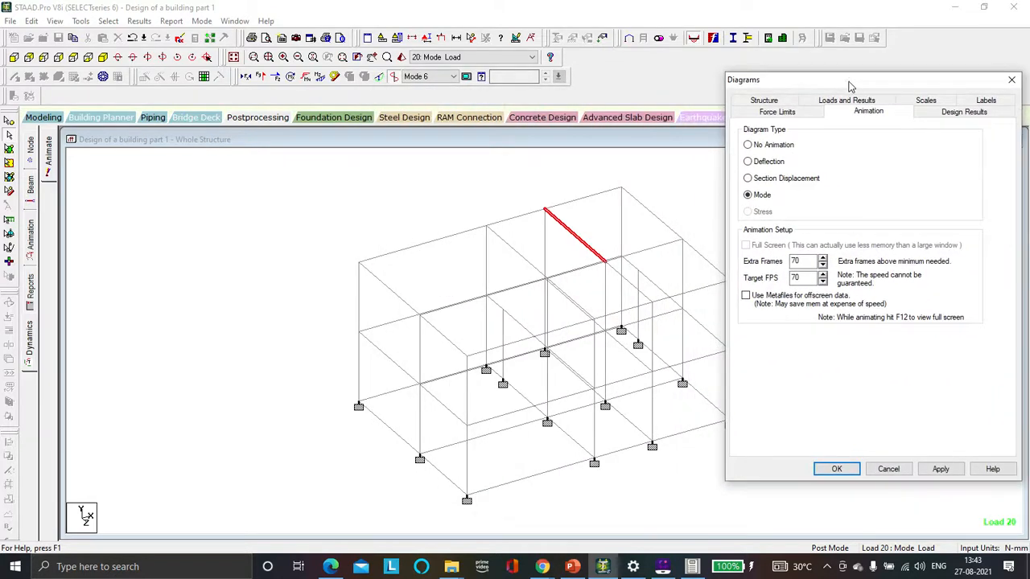
pyautogui.click(940, 470)
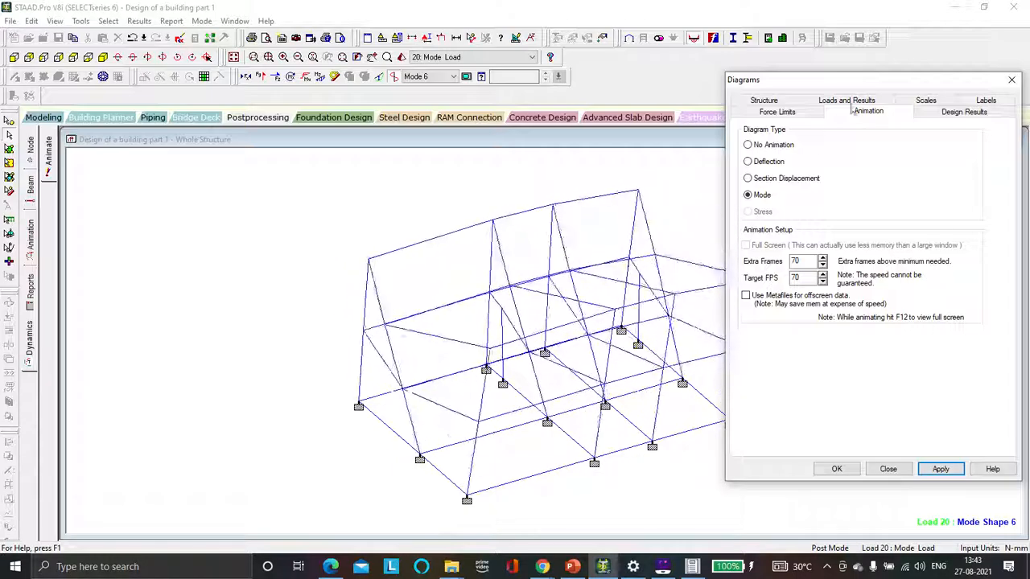
# Step: In the diagram loads and results settings, pick mode shape 1: 9.66Hz and apply it
pyautogui.moveTo(862, 86); pyautogui.dragTo(909, 76)
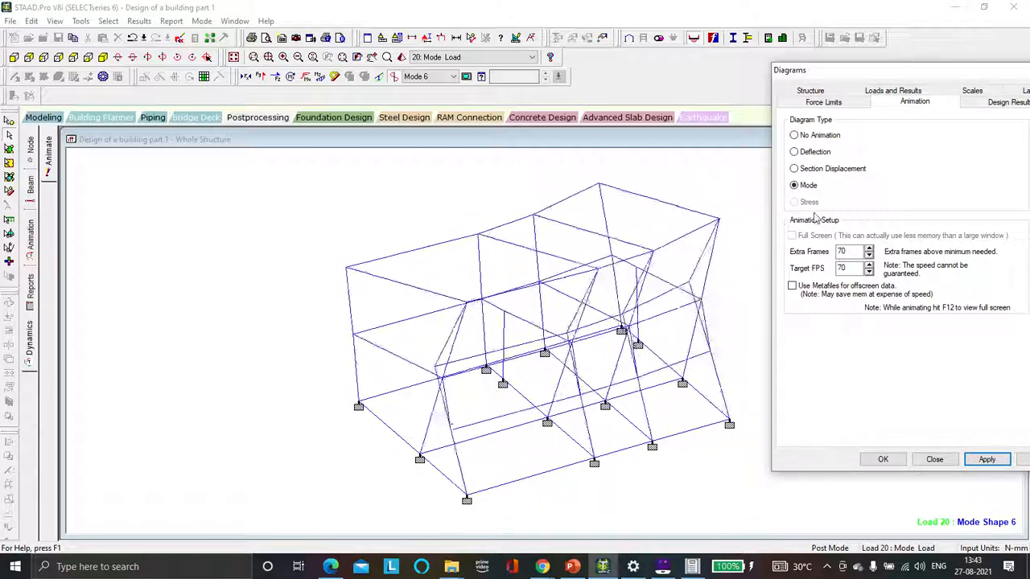
pyautogui.click(887, 91)
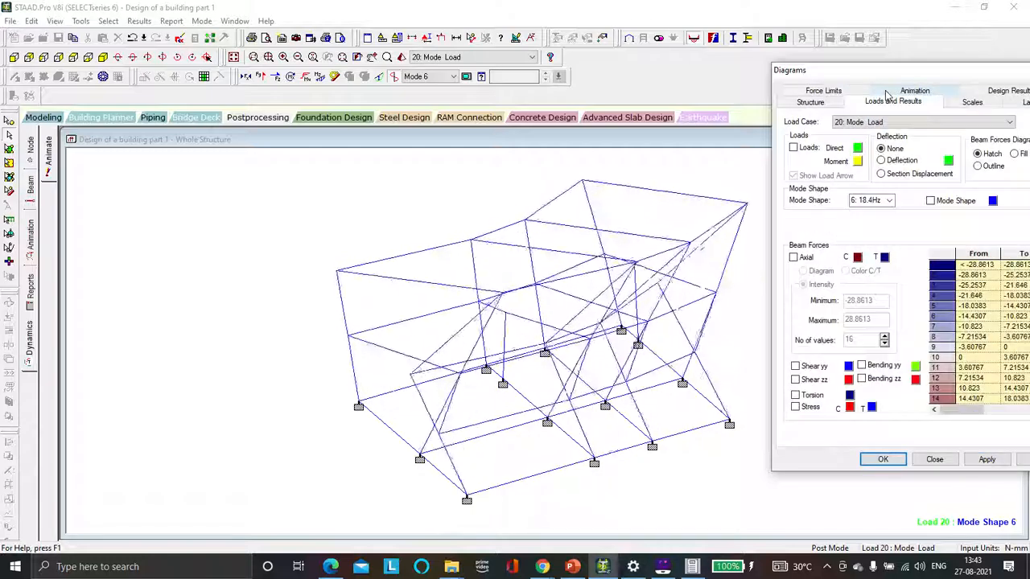
pyautogui.click(887, 201)
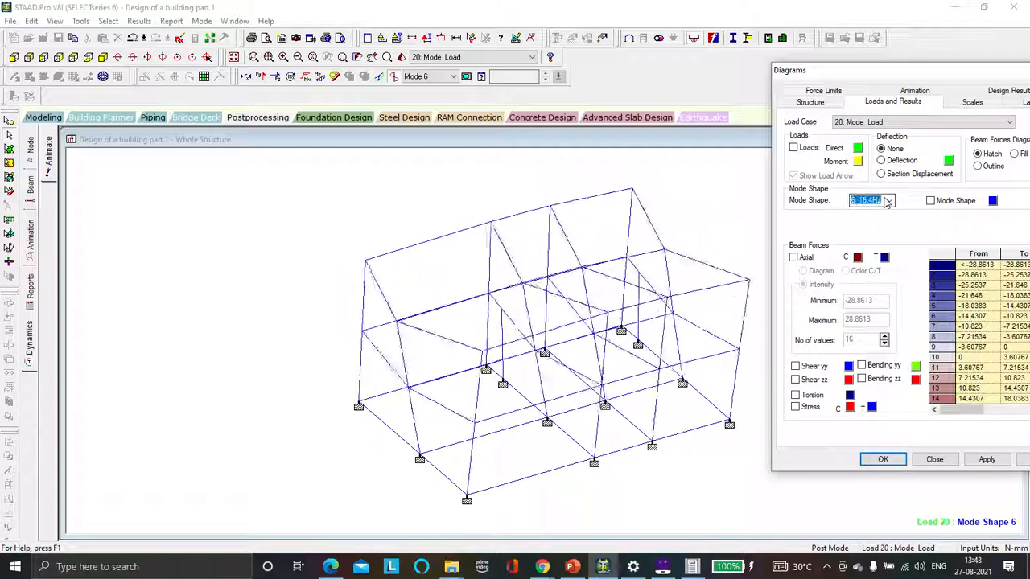
pyautogui.click(888, 200)
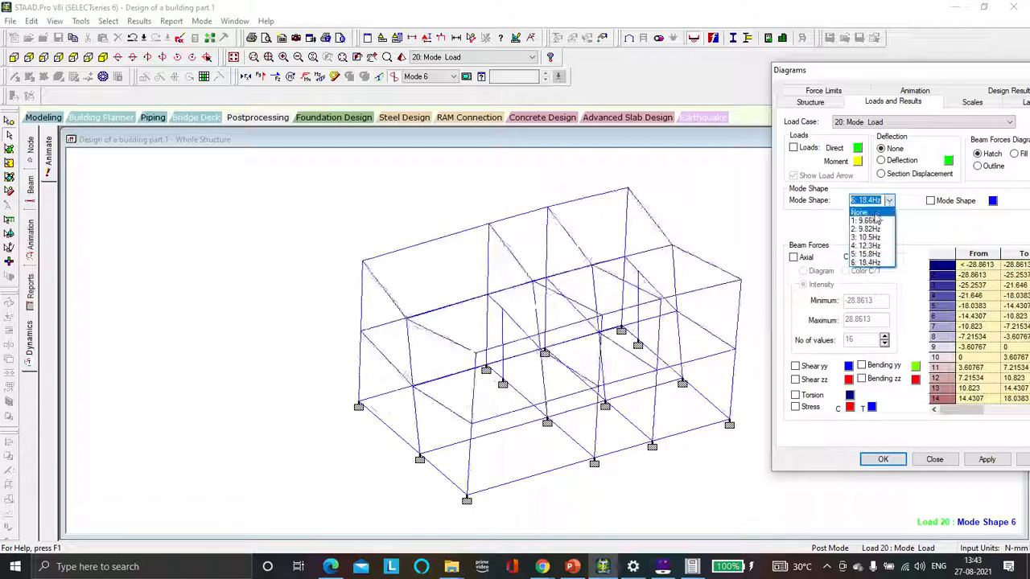
pyautogui.click(867, 221)
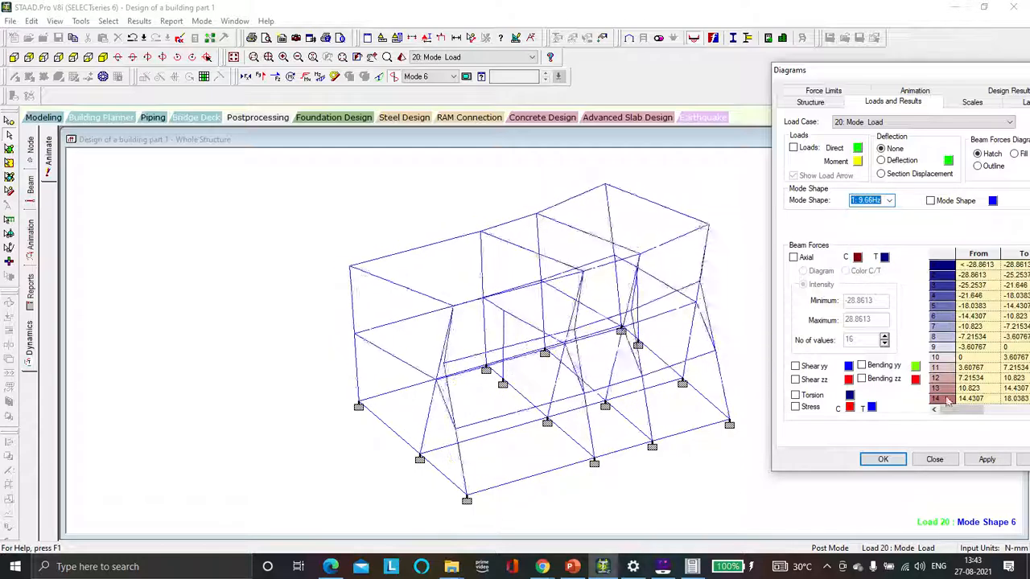
pyautogui.click(985, 459)
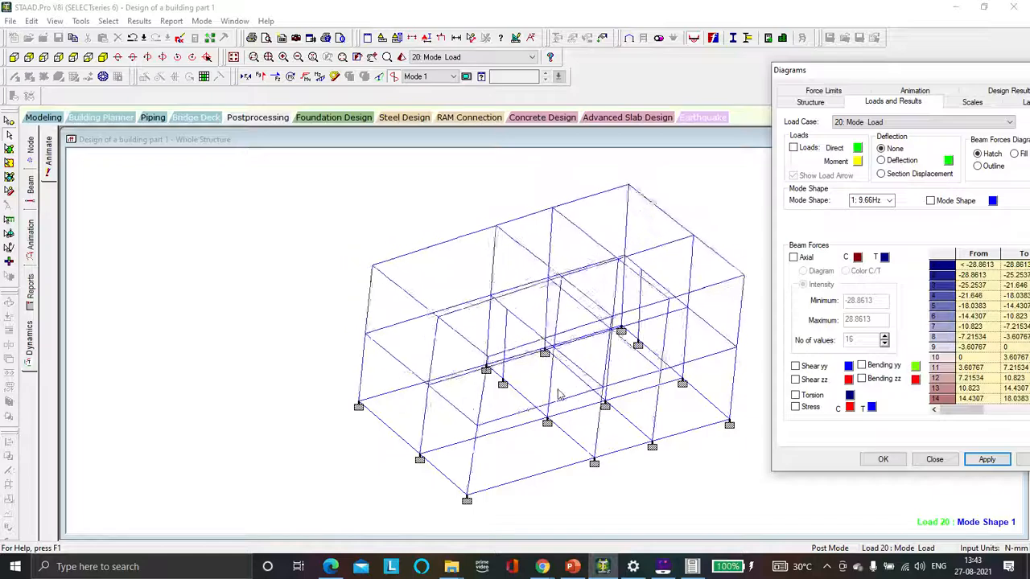
# Step: Switch the displayed mode shape to 2: 9.82Hz and apply it
pyautogui.click(890, 202)
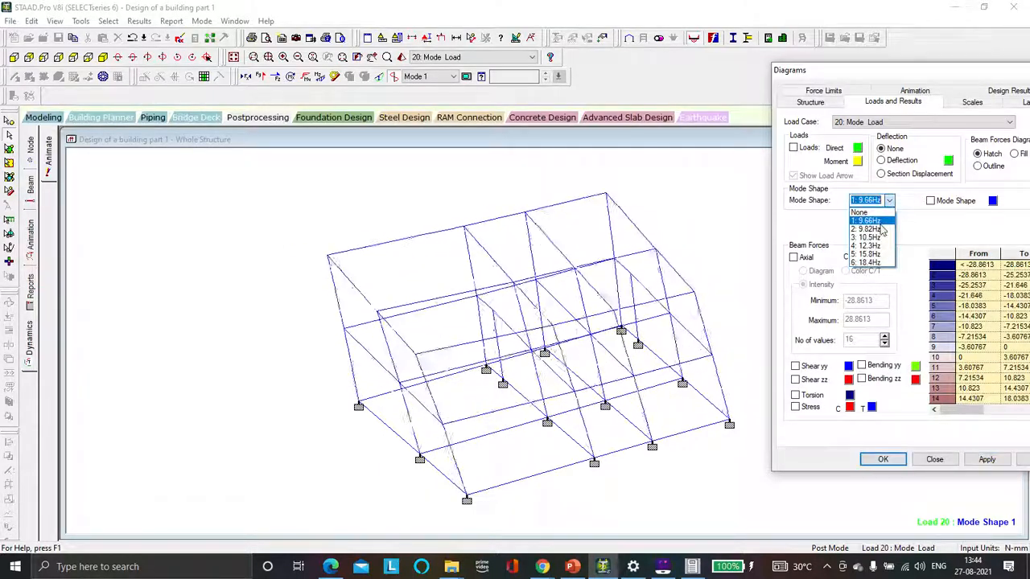
pyautogui.click(877, 229)
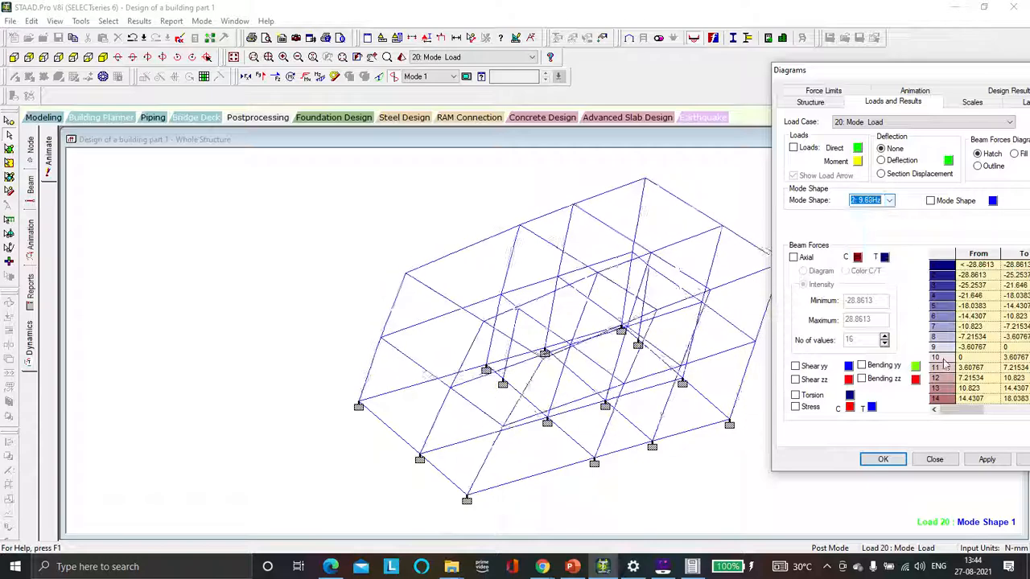
pyautogui.click(979, 463)
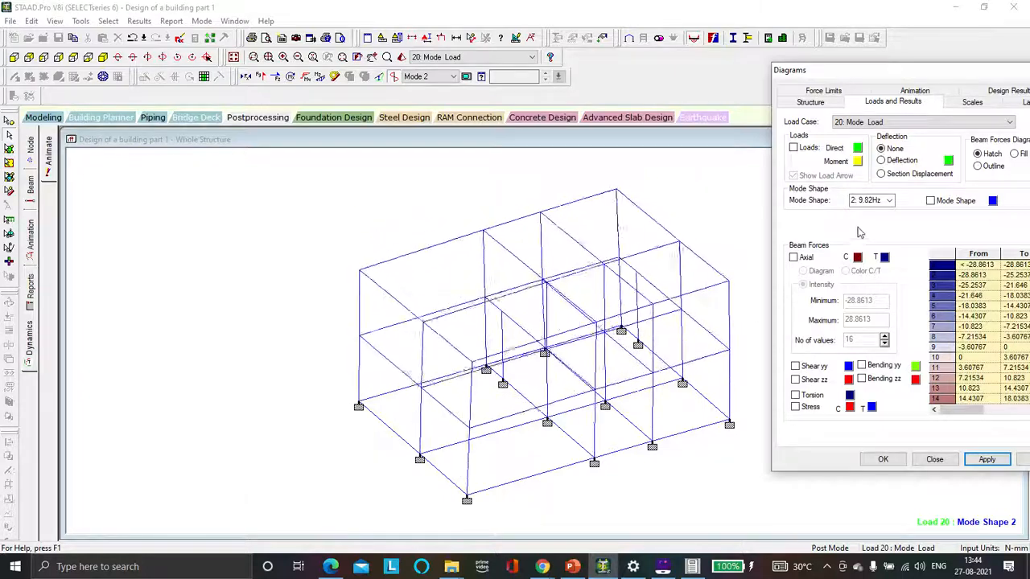
# Step: Switch the displayed mode shape to 3: 10.5Hz and apply it
pyautogui.click(883, 200)
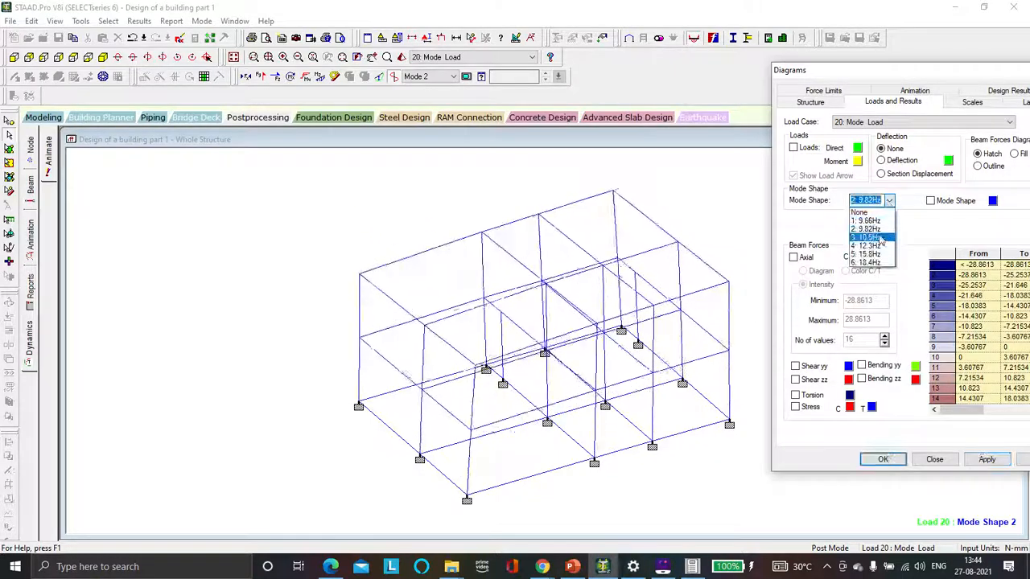
pyautogui.click(881, 238)
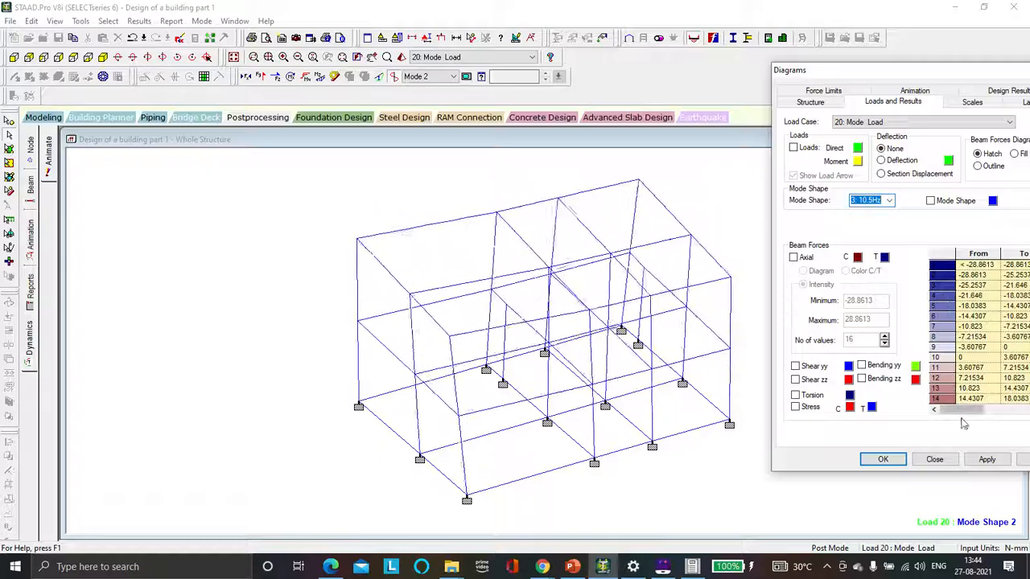
pyautogui.click(975, 465)
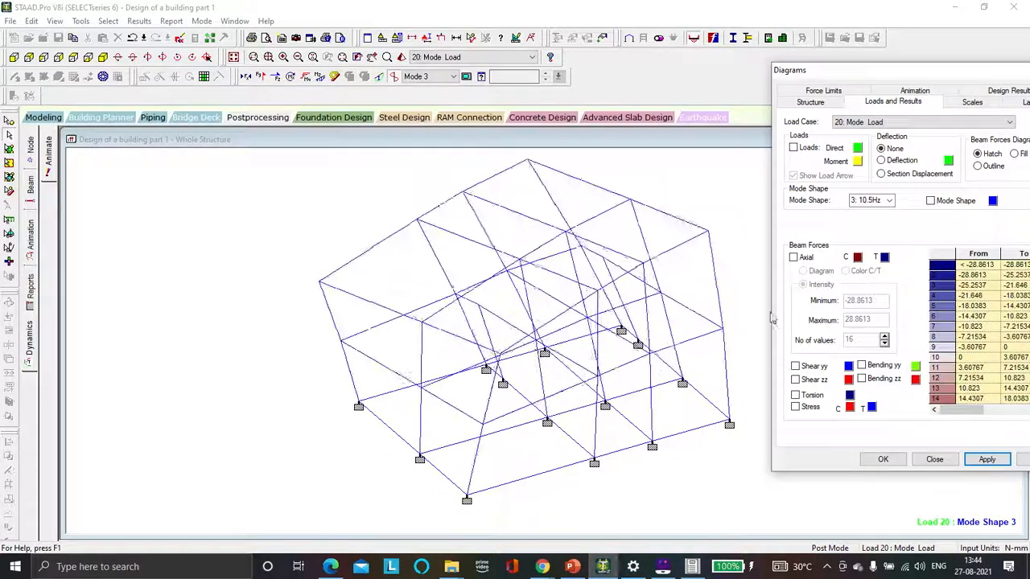
# Step: Apply mode shapes 5: 15.8Hz and 6: 18.4Hz in turn, then close the diagrams dialog
pyautogui.click(889, 200)
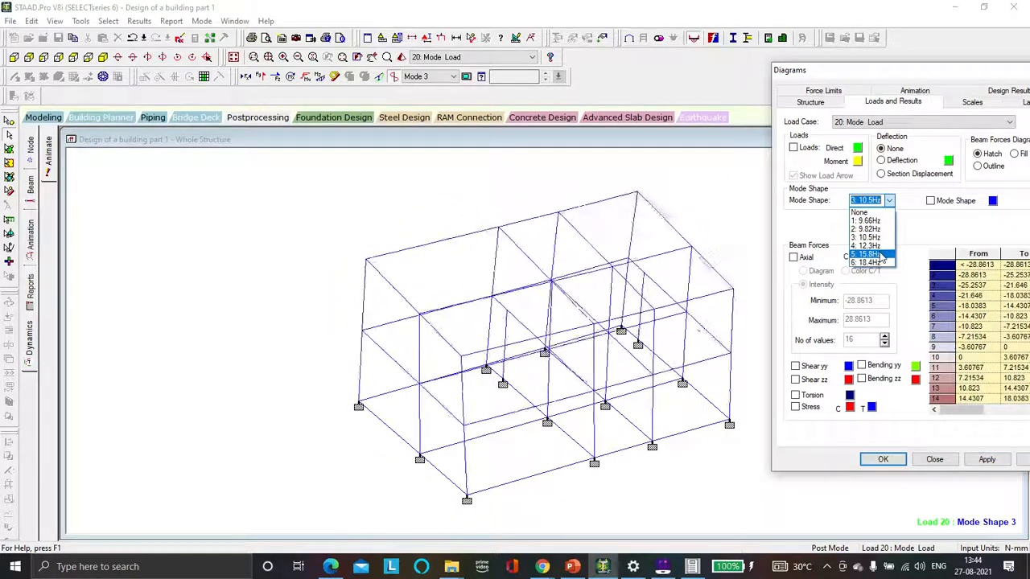
pyautogui.click(868, 254)
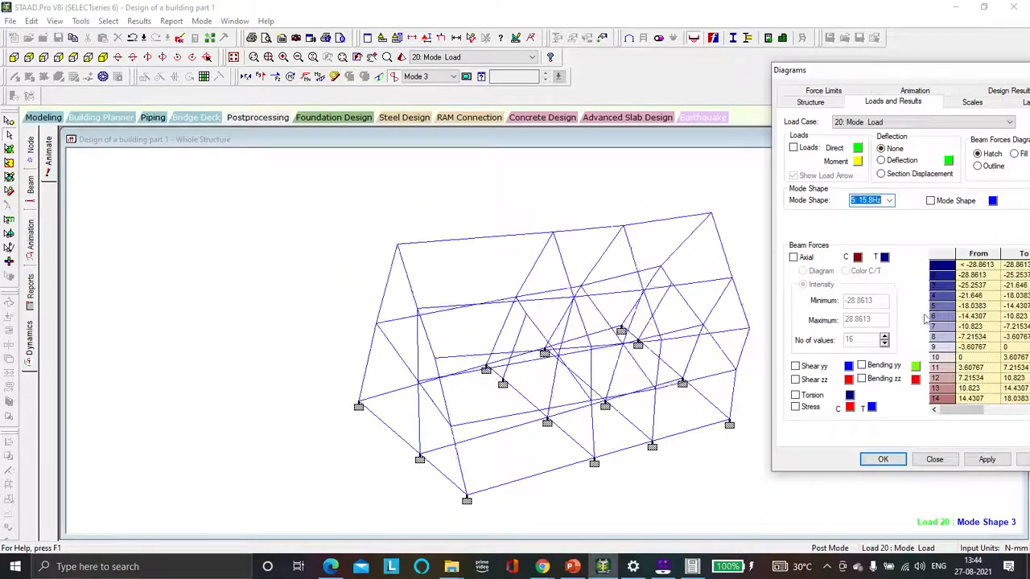
pyautogui.click(985, 457)
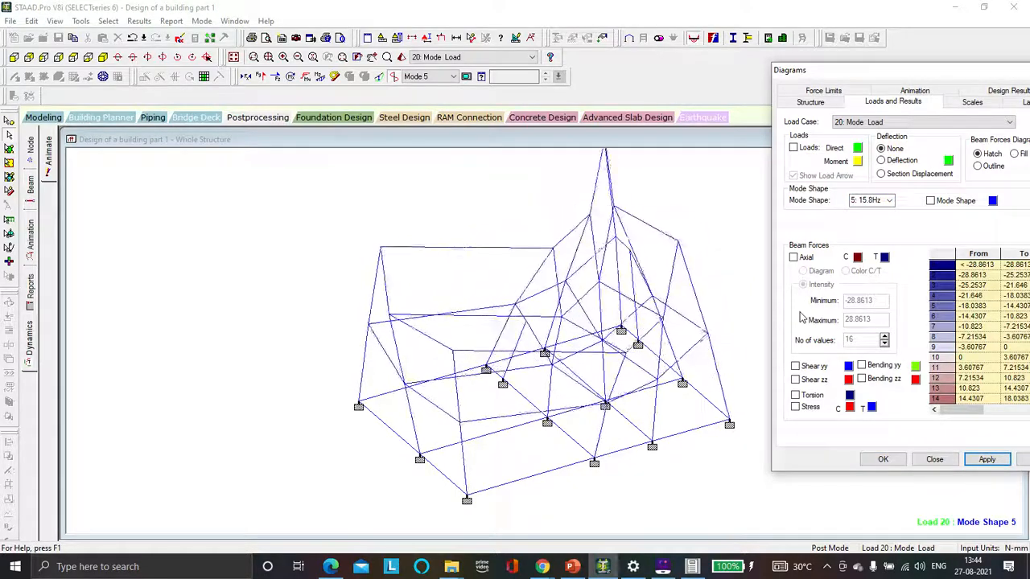
pyautogui.click(889, 201)
pyautogui.click(875, 270)
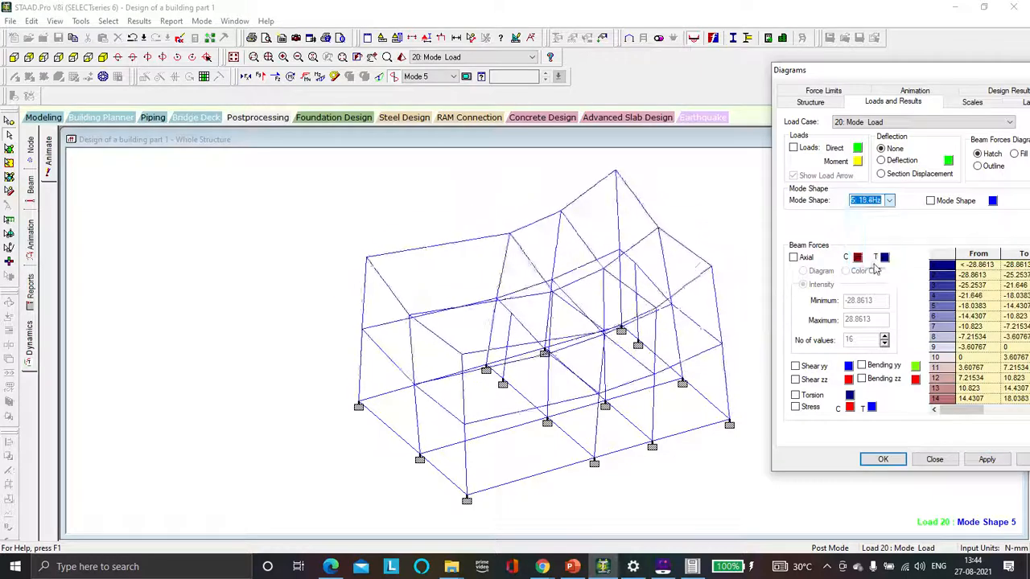
pyautogui.click(986, 459)
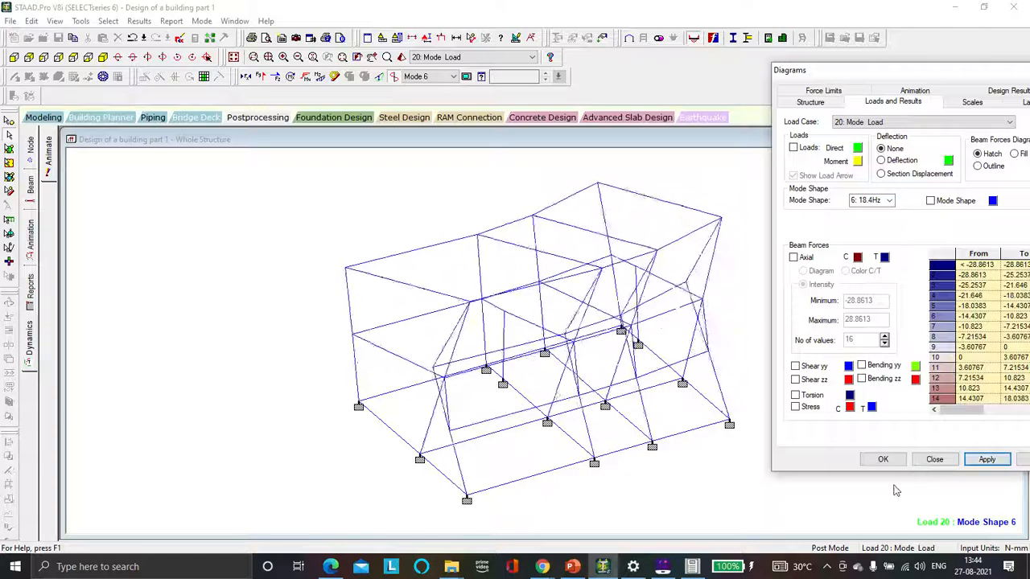
pyautogui.click(933, 459)
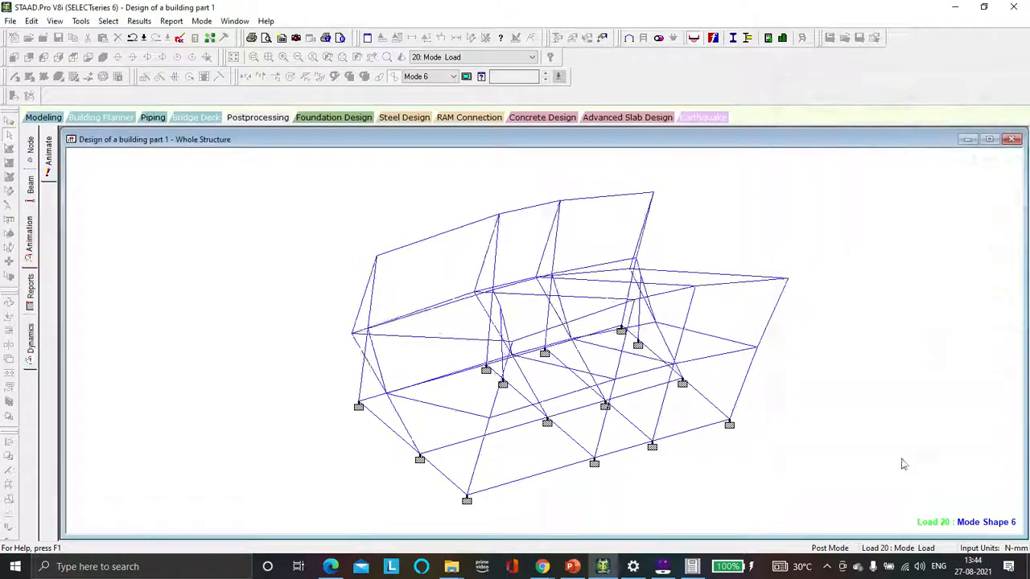
# Step: Change the active mode to Mode 2 and then to Mode 1
pyautogui.click(452, 77)
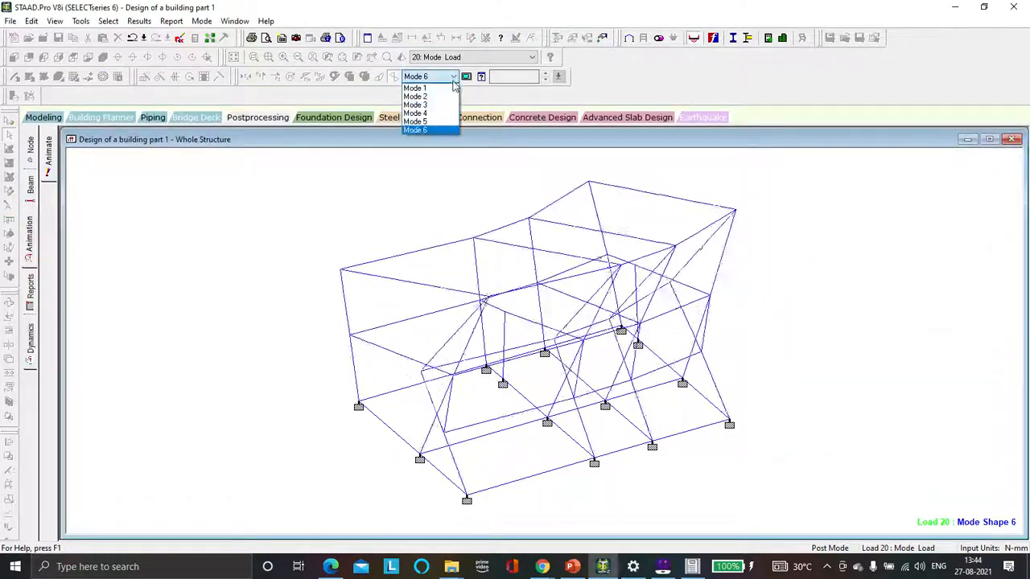
pyautogui.click(440, 99)
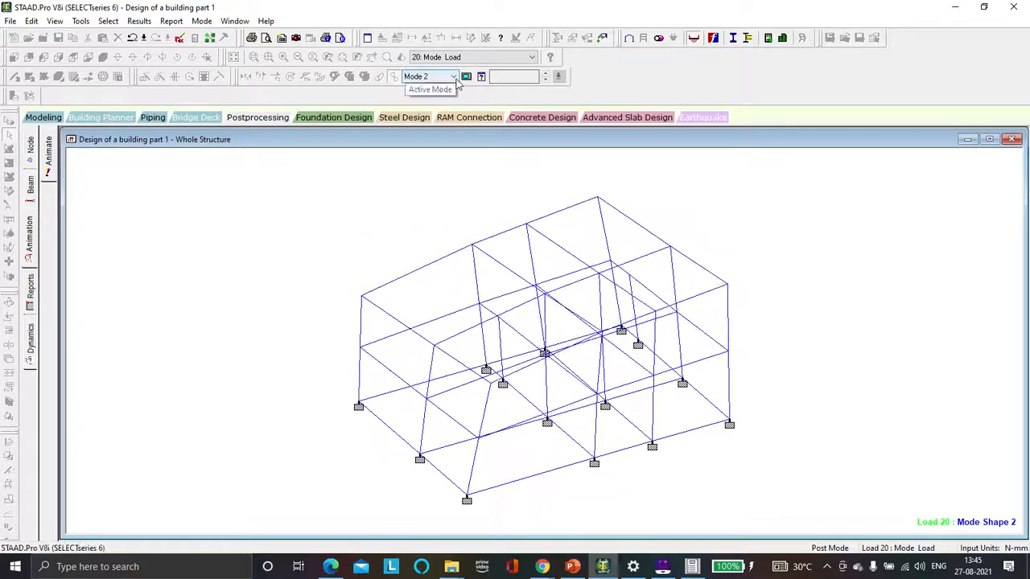
pyautogui.click(453, 77)
pyautogui.click(438, 87)
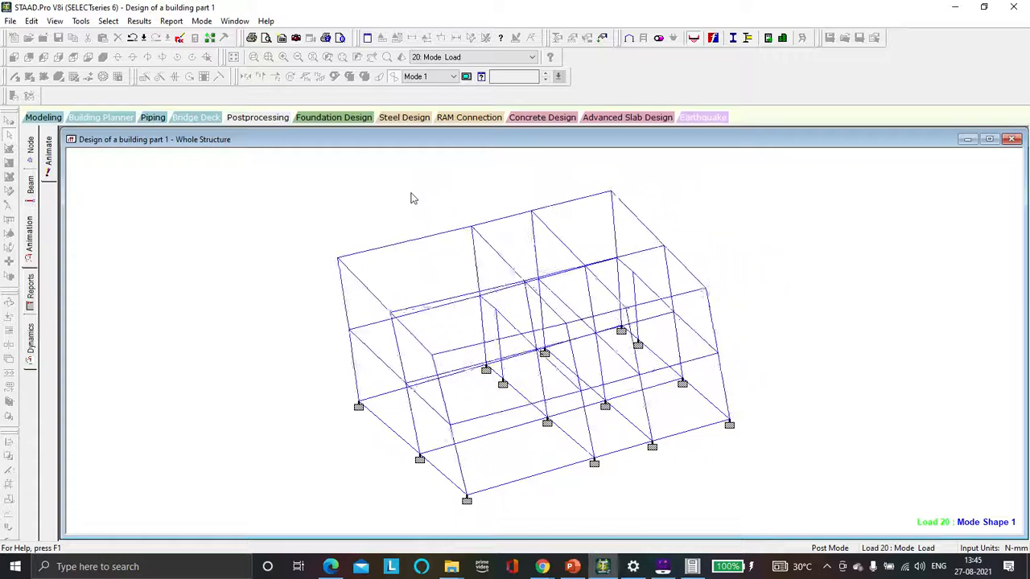
# Step: Open the beam forces page and inspect the beam end force and force detail tables
pyautogui.click(31, 186)
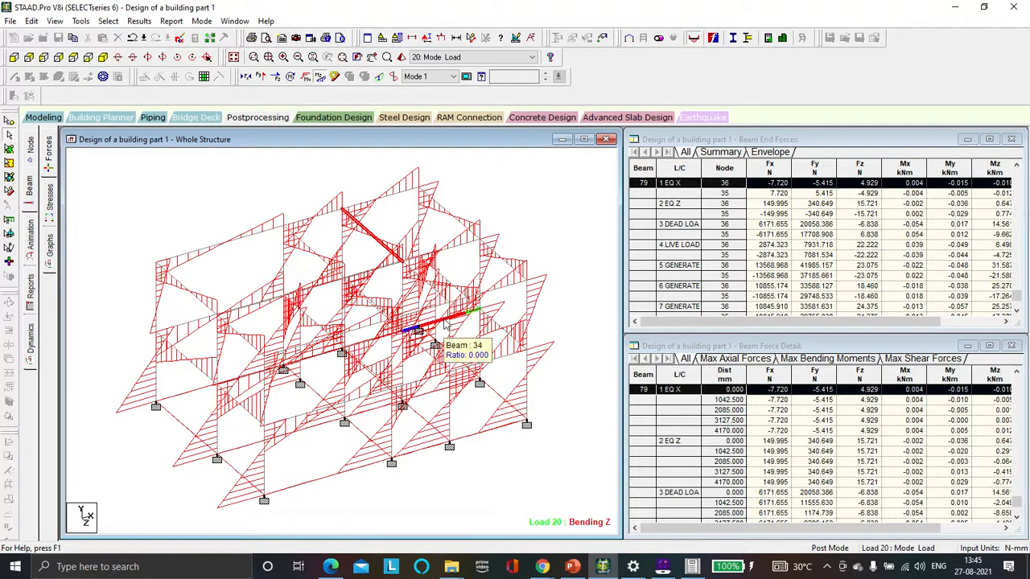
pyautogui.click(776, 187)
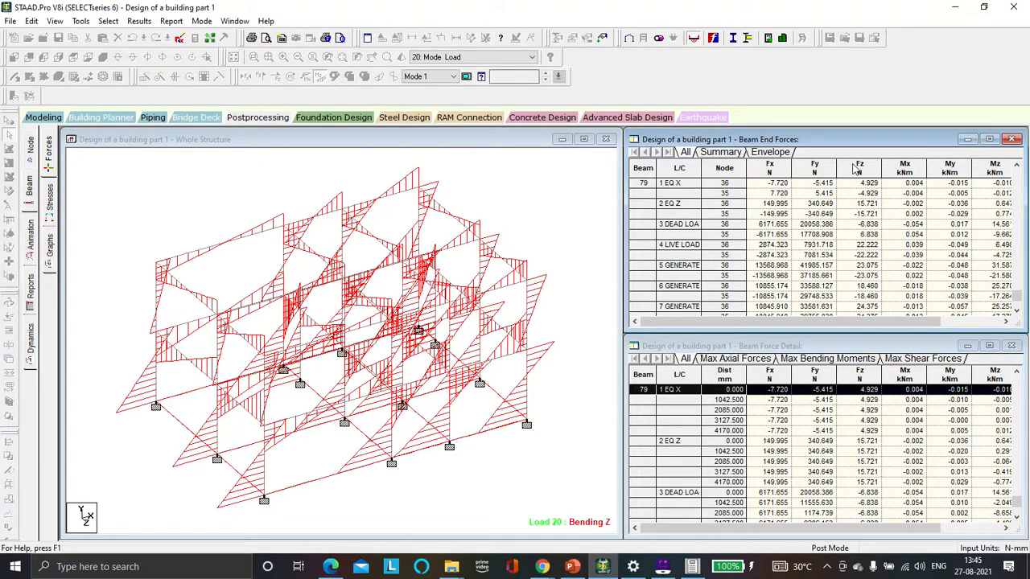
# Step: Open the beam stresses page for beam 19 and examine section stresses along its length up to 2750 mm with corner stresses displayed
pyautogui.click(53, 201)
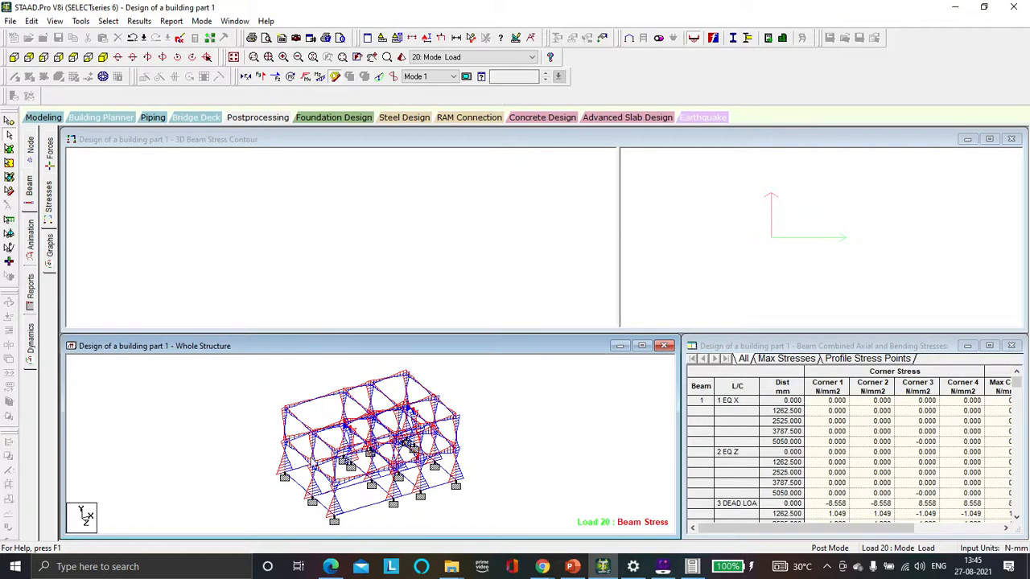
pyautogui.click(315, 487)
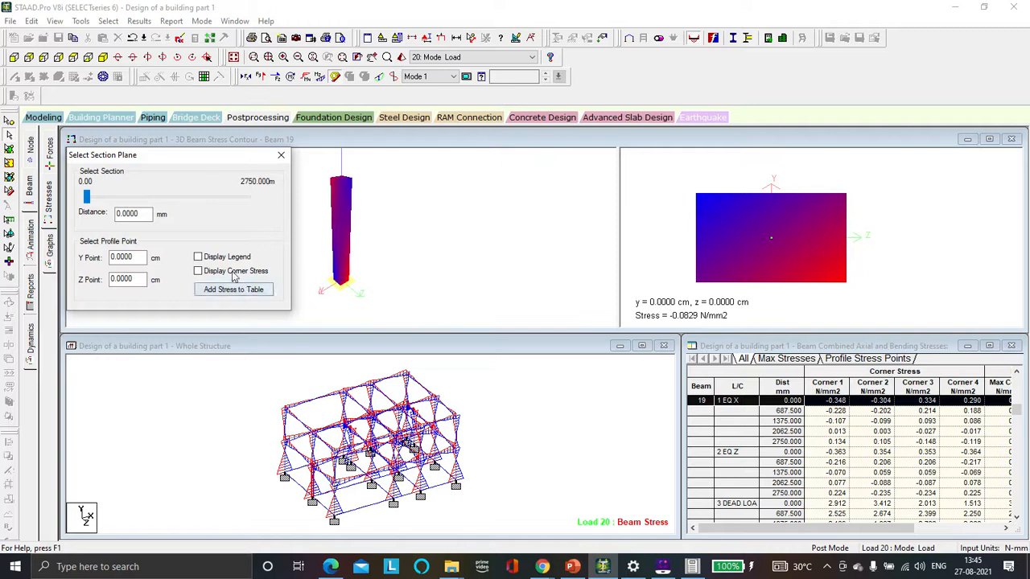
pyautogui.click(136, 201)
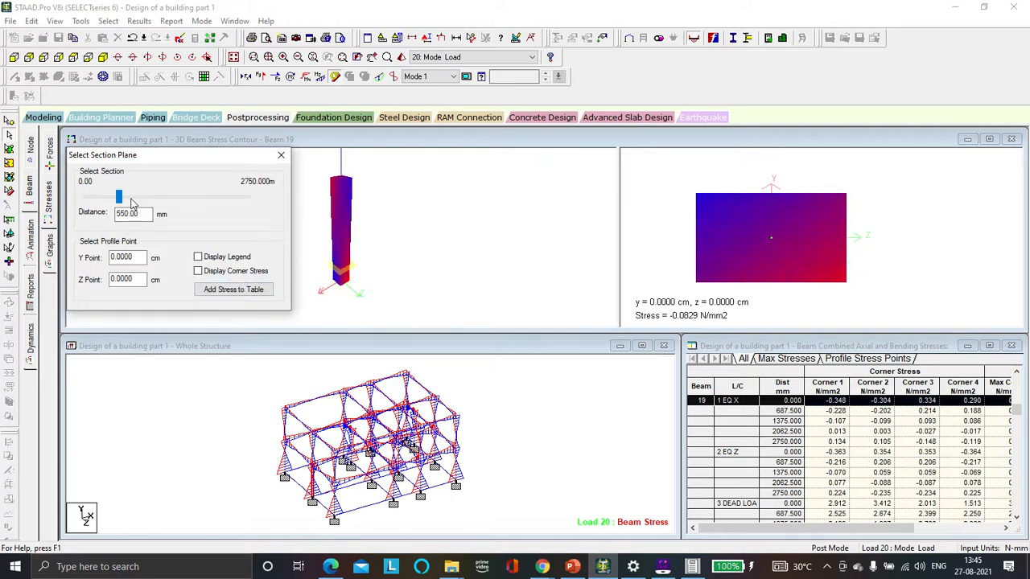
pyautogui.moveTo(120, 201); pyautogui.dragTo(217, 204)
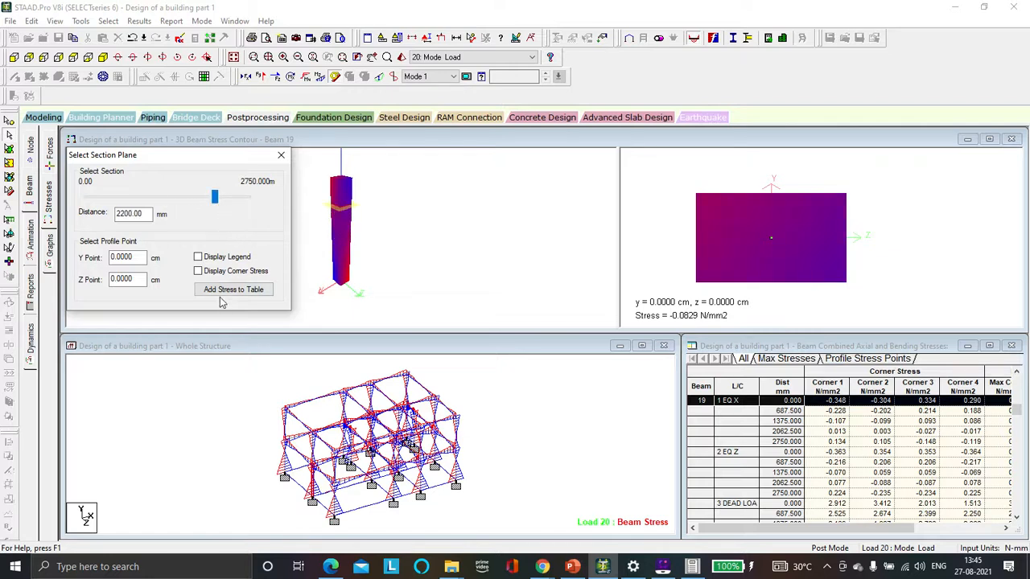
pyautogui.click(198, 273)
pyautogui.click(226, 201)
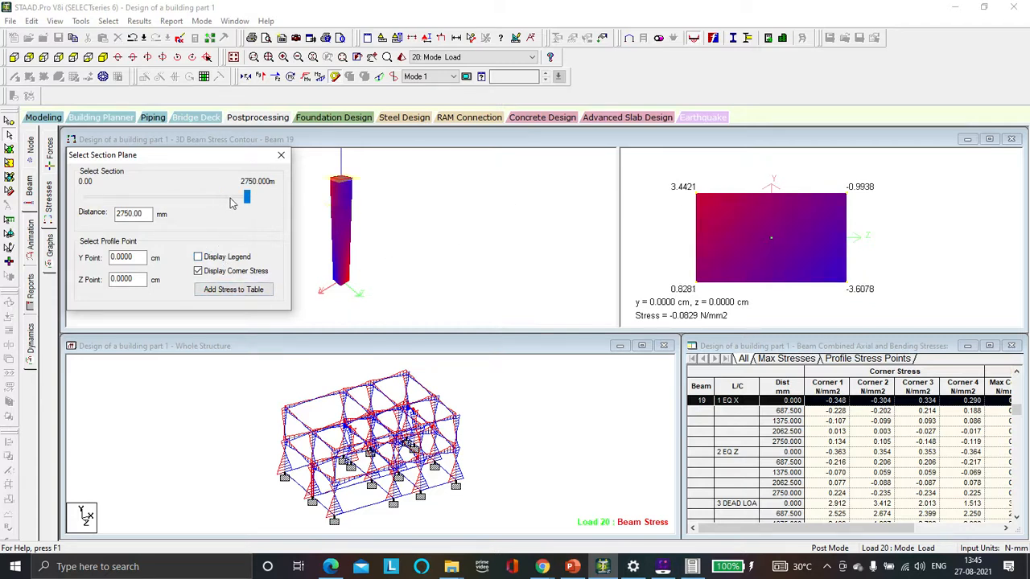
pyautogui.click(281, 155)
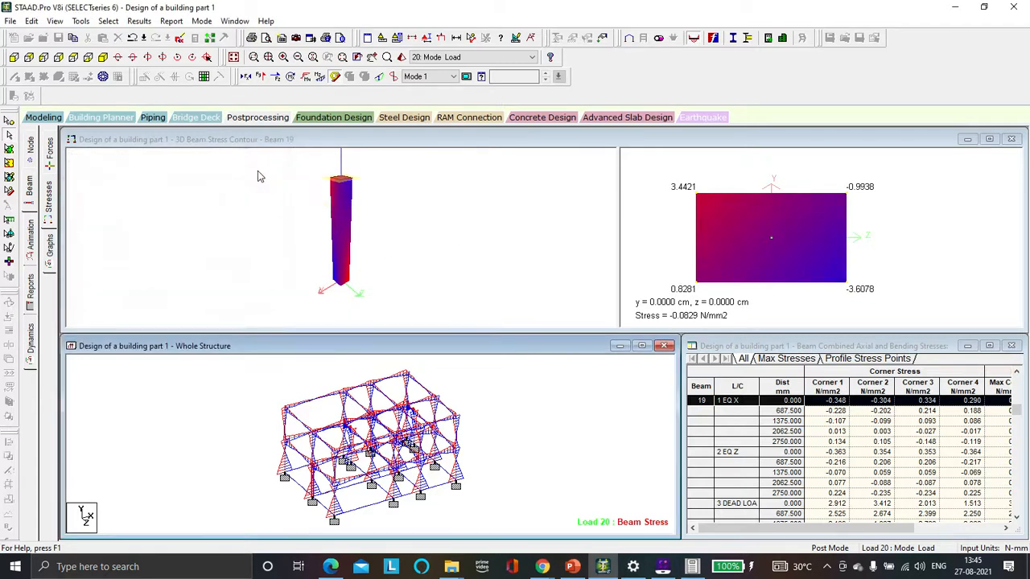
# Step: Open the beam graphs page and view the force diagrams for beam 79 on the top floor
pyautogui.click(50, 248)
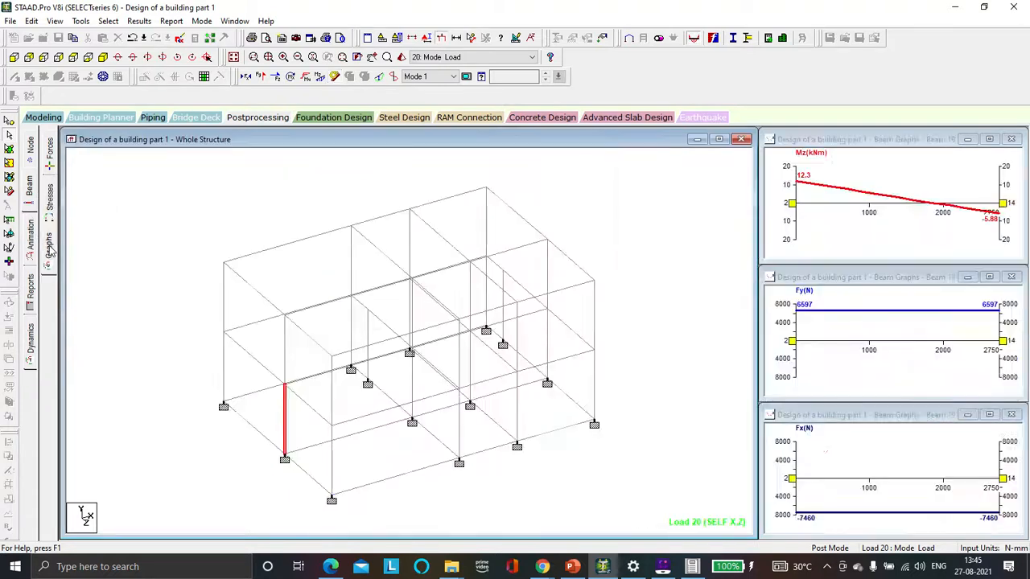
pyautogui.click(461, 256)
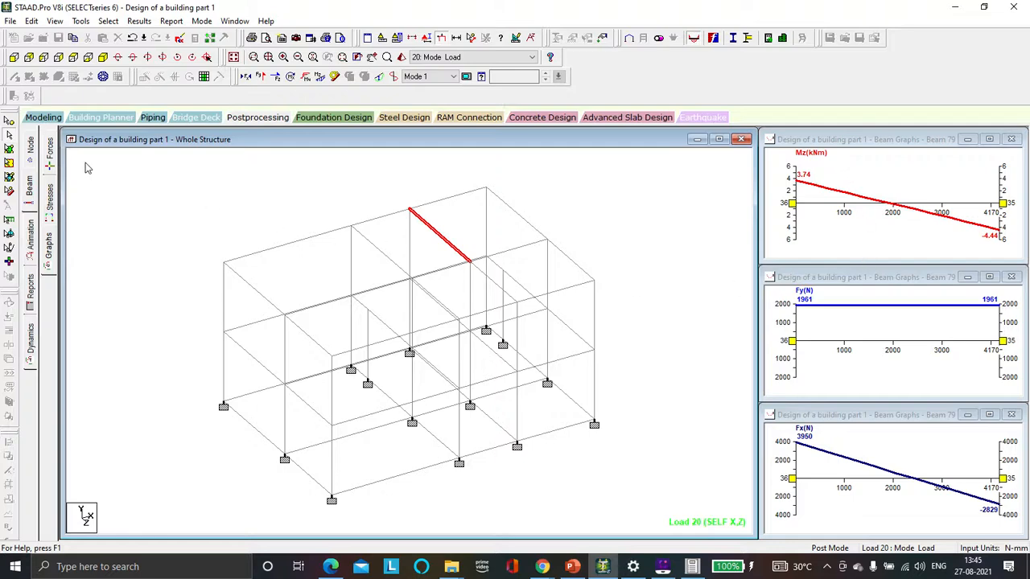
# Step: Inspect end forces of roof edge beam 65 on the forces page, then return to the dynamics frequency and mode shape tables
pyautogui.click(51, 157)
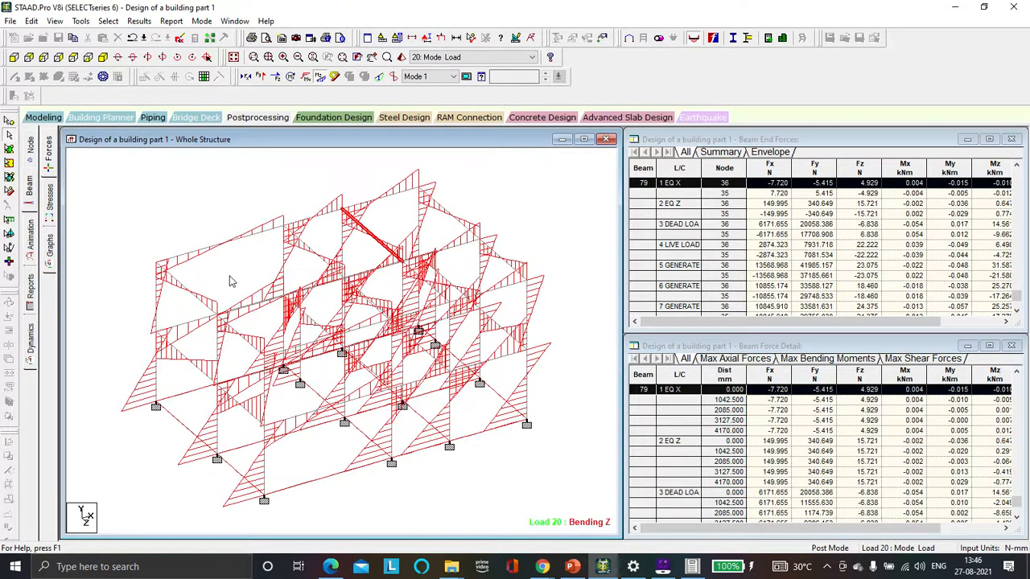
pyautogui.click(213, 243)
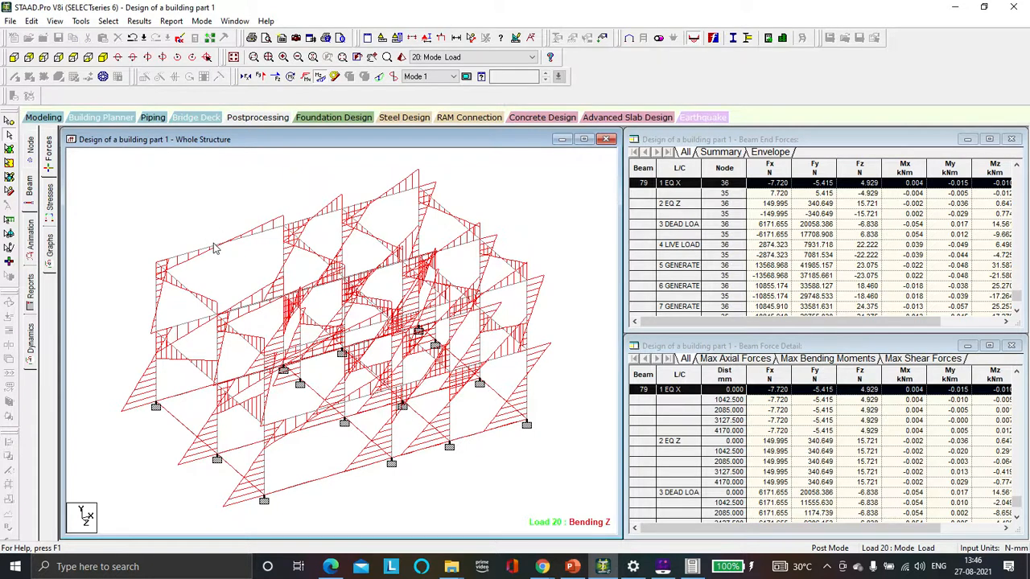
pyautogui.click(215, 249)
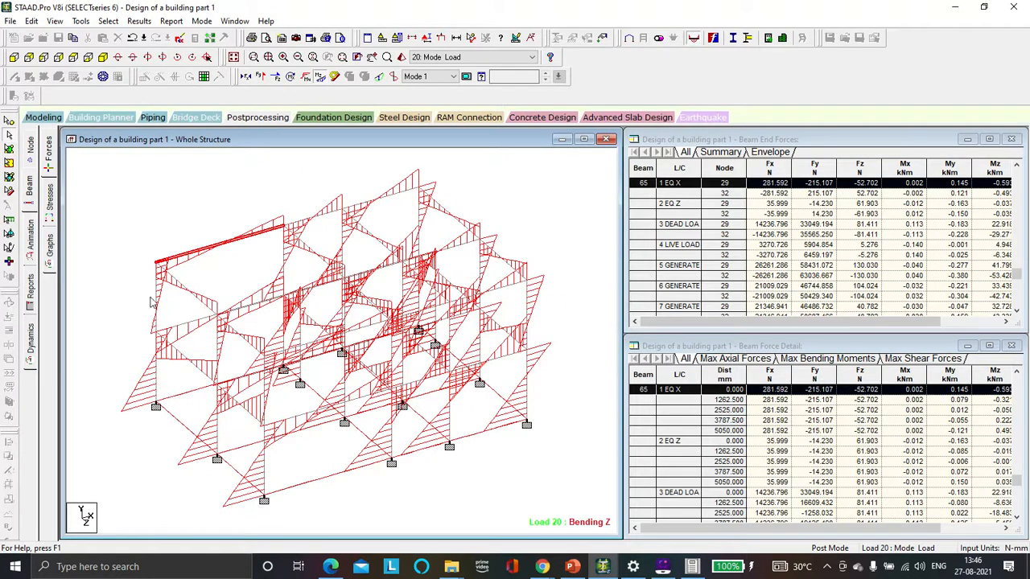
pyautogui.click(32, 341)
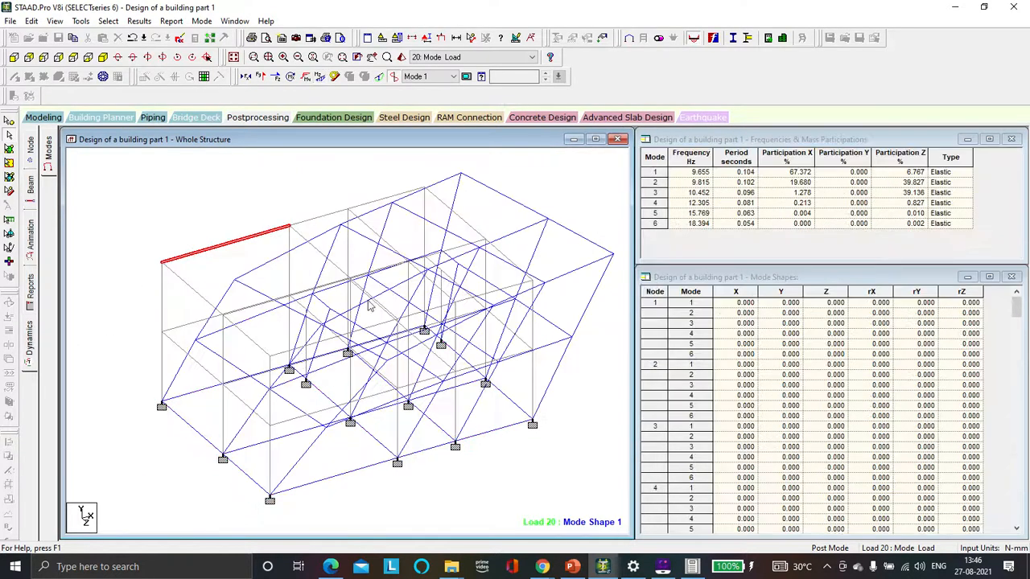